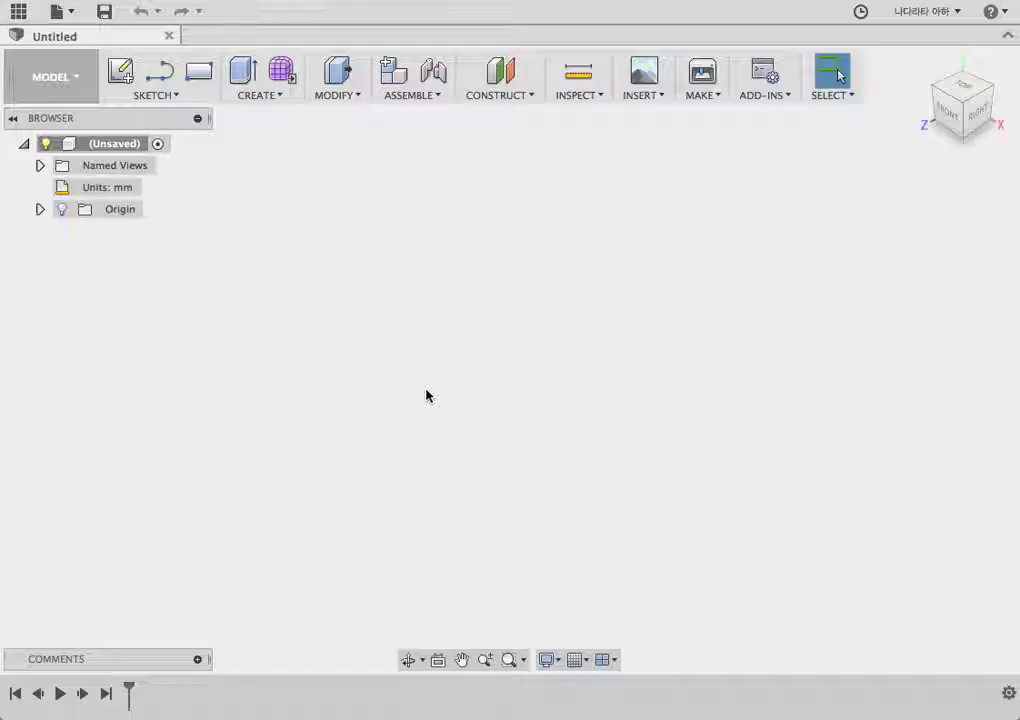
Start a new sketch on the front plane.
{"action": "left_click", "coordinate": [277, 96]}
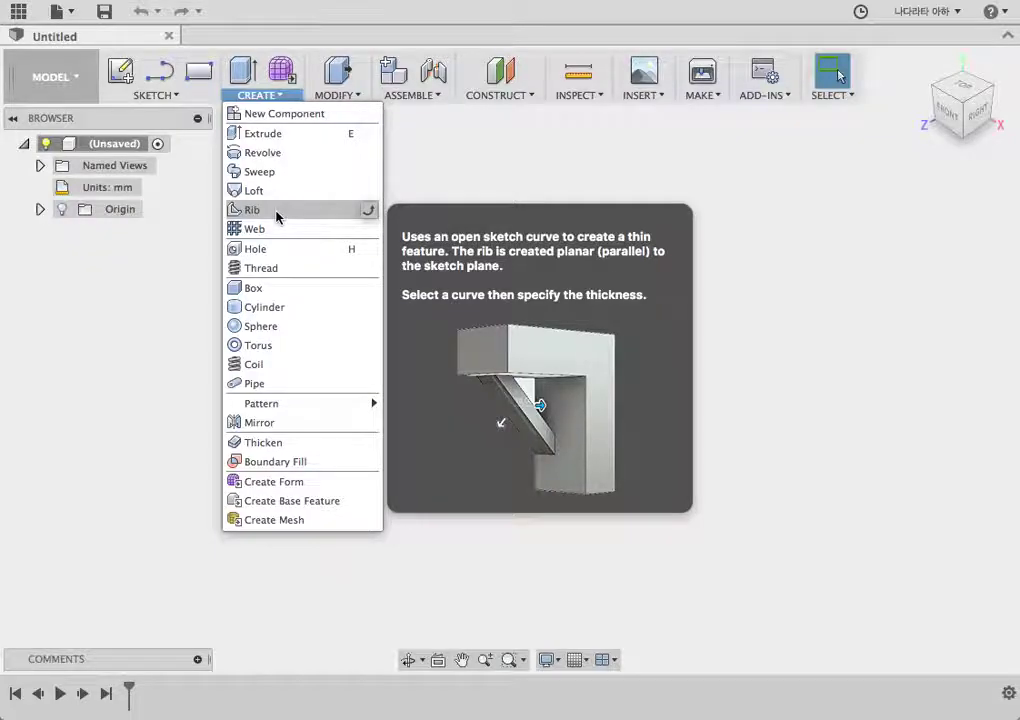
{"action": "left_click", "coordinate": [357, 18]}
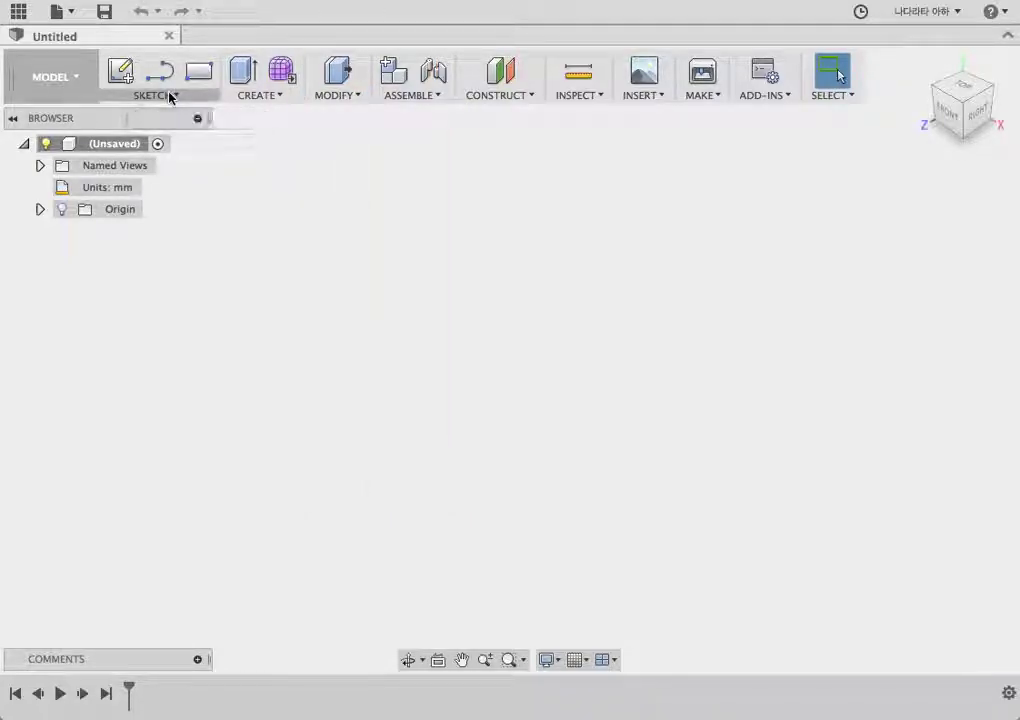
{"action": "left_click", "coordinate": [170, 96]}
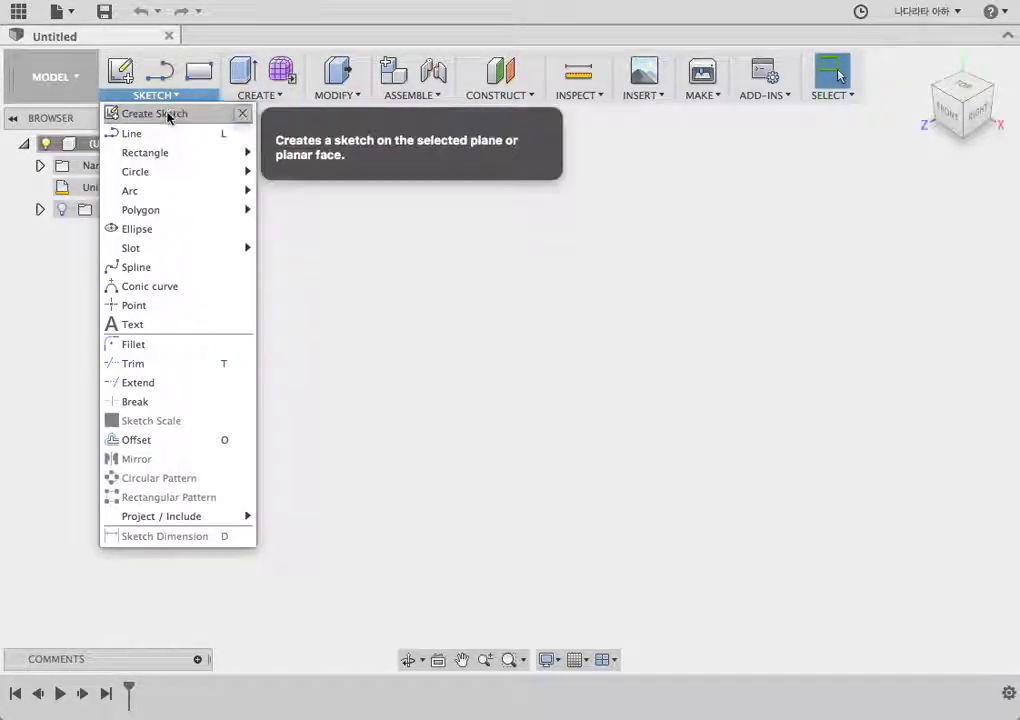
{"action": "left_click", "coordinate": [164, 113]}
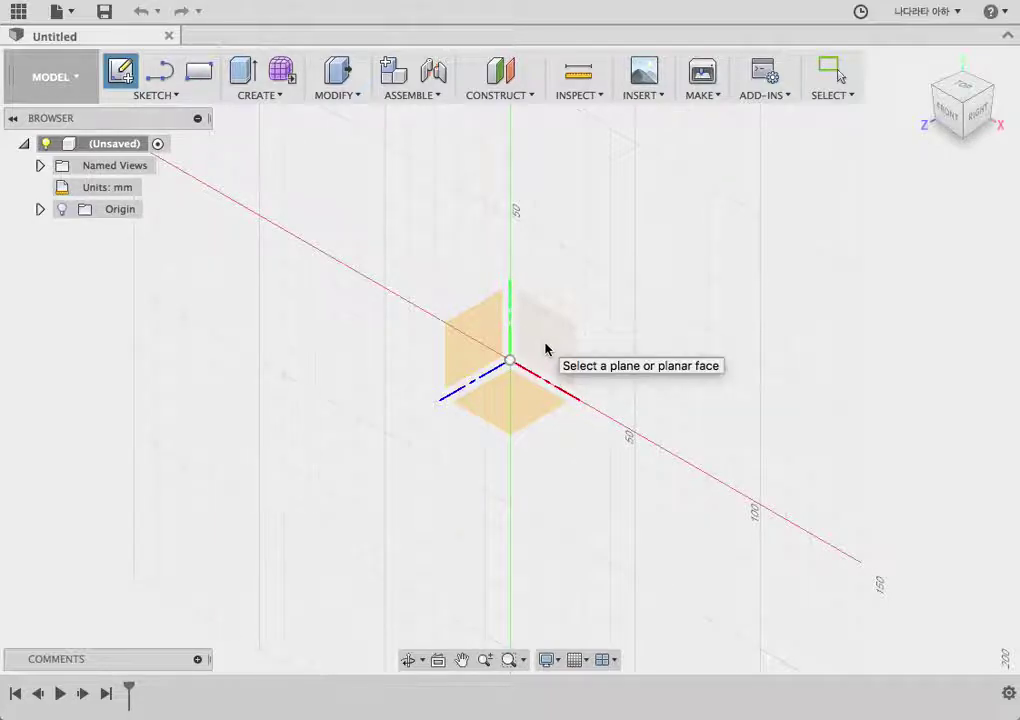
{"action": "left_click", "coordinate": [545, 349]}
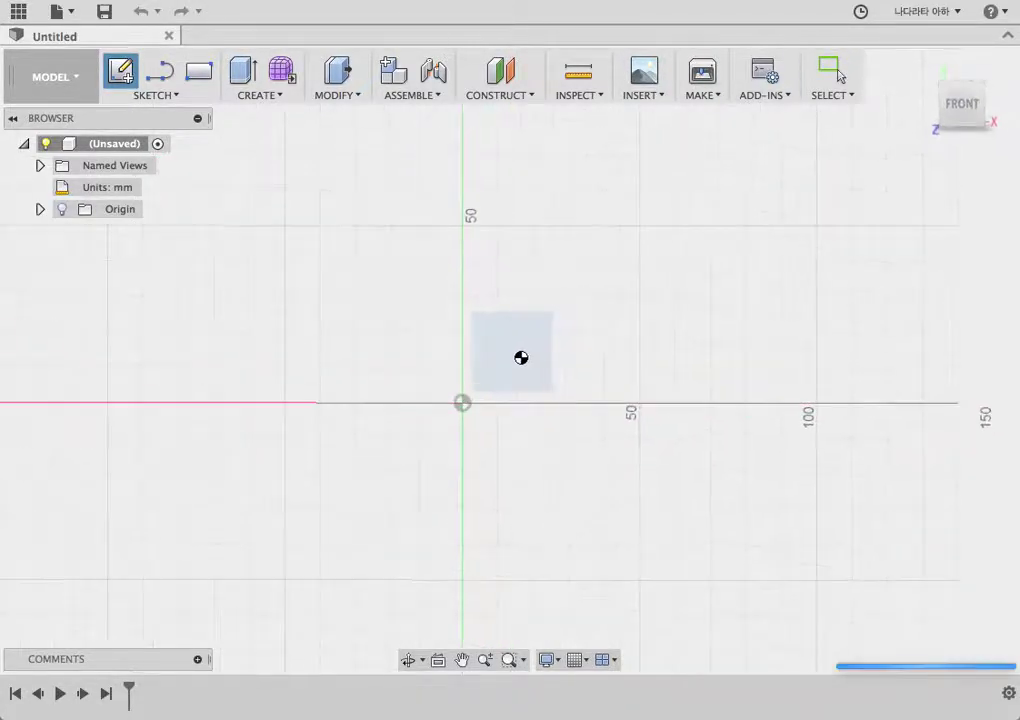
Draw the closed L-shaped line profile with an 80 mm top edge and finish the sketch.
{"action": "left_click", "coordinate": [157, 95]}
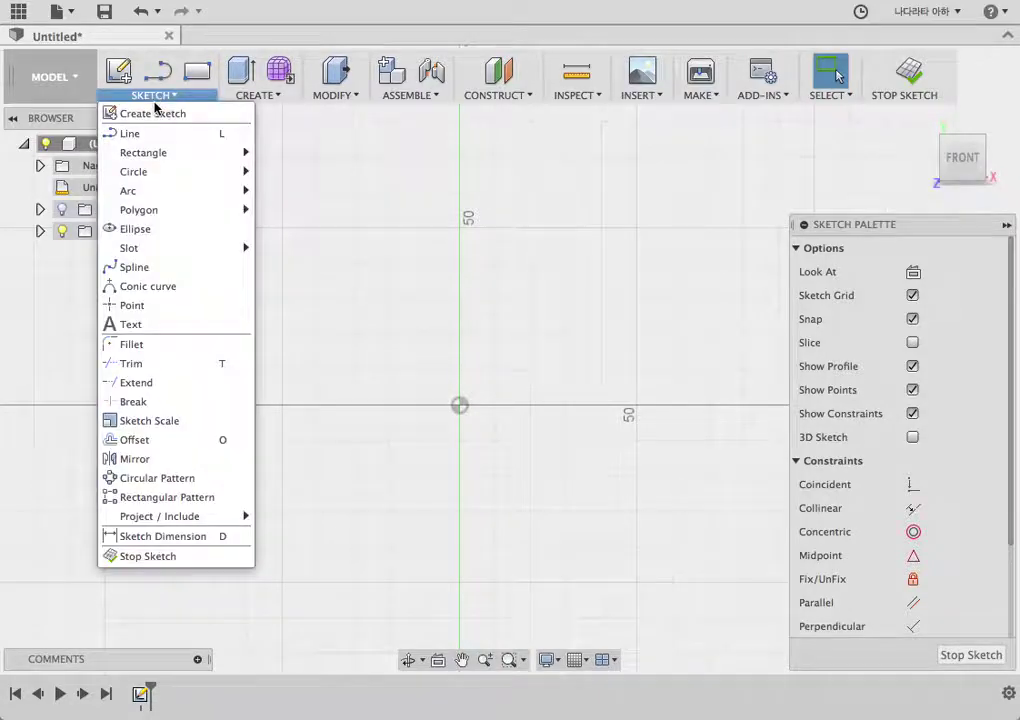
{"action": "left_click", "coordinate": [150, 137]}
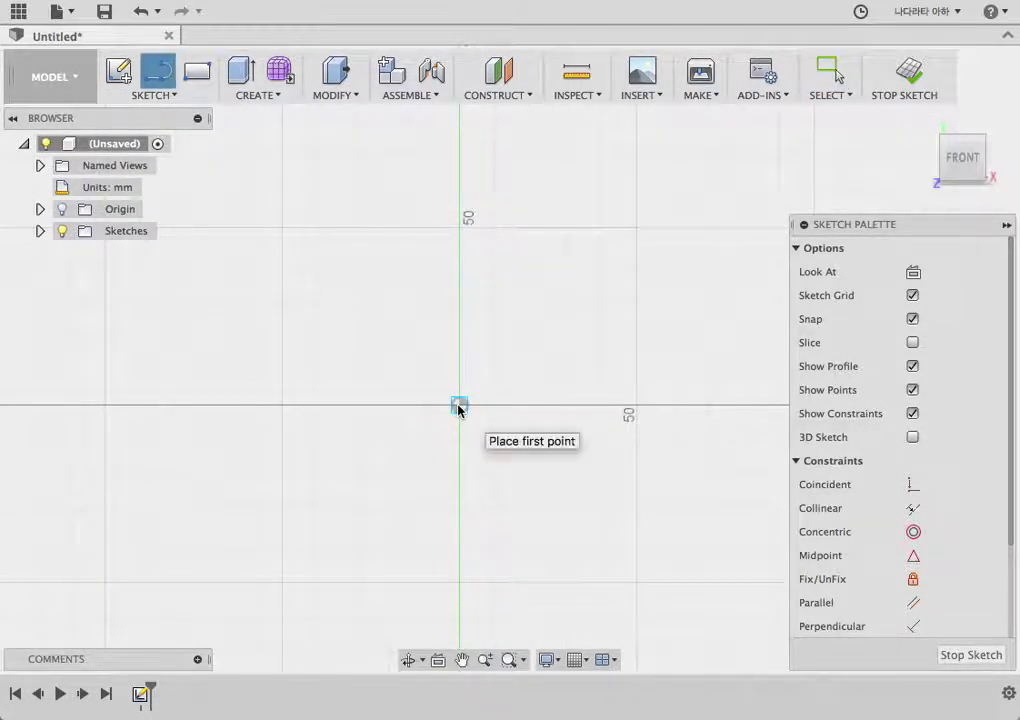
{"action": "left_click", "coordinate": [566, 405]}
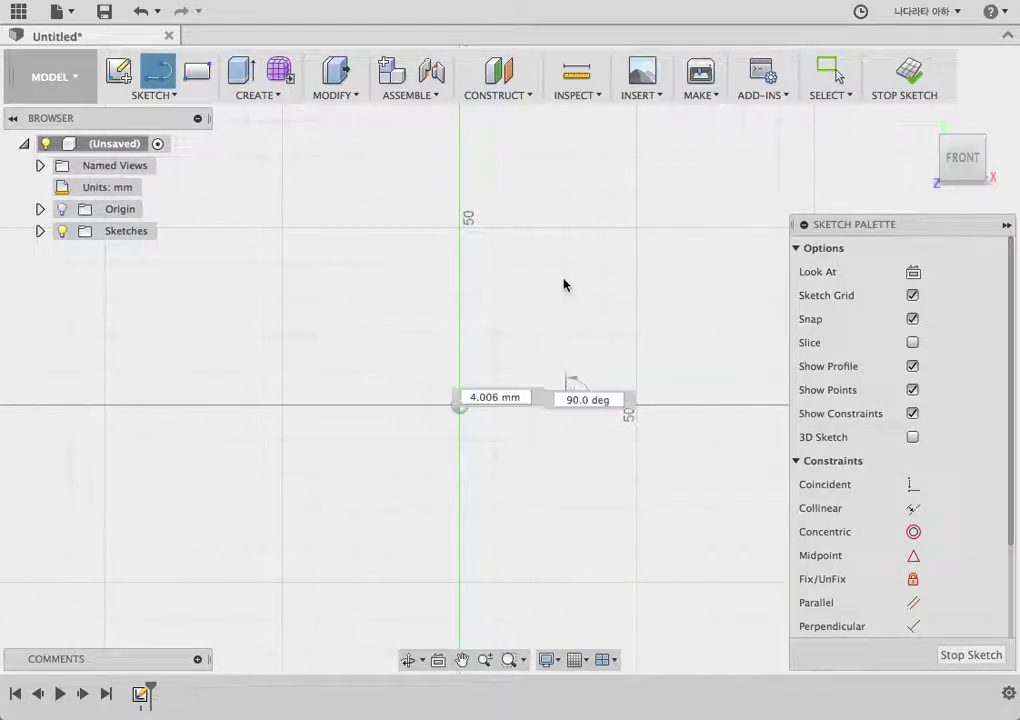
{"action": "left_click", "coordinate": [566, 263]}
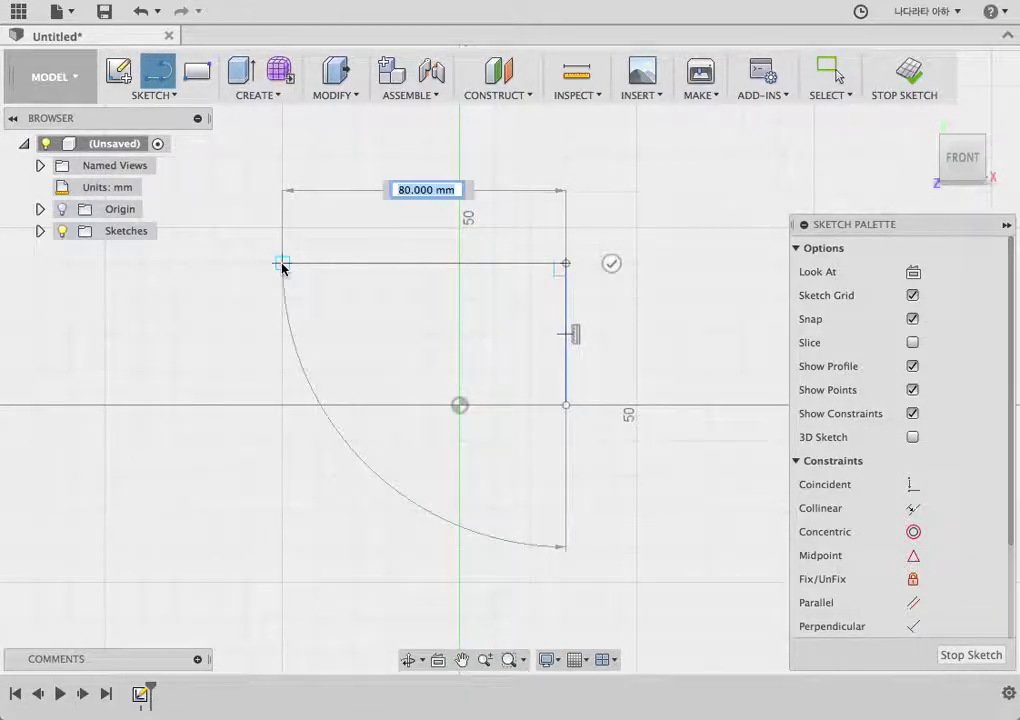
{"action": "left_click", "coordinate": [282, 264]}
{"action": "left_click", "coordinate": [283, 298]}
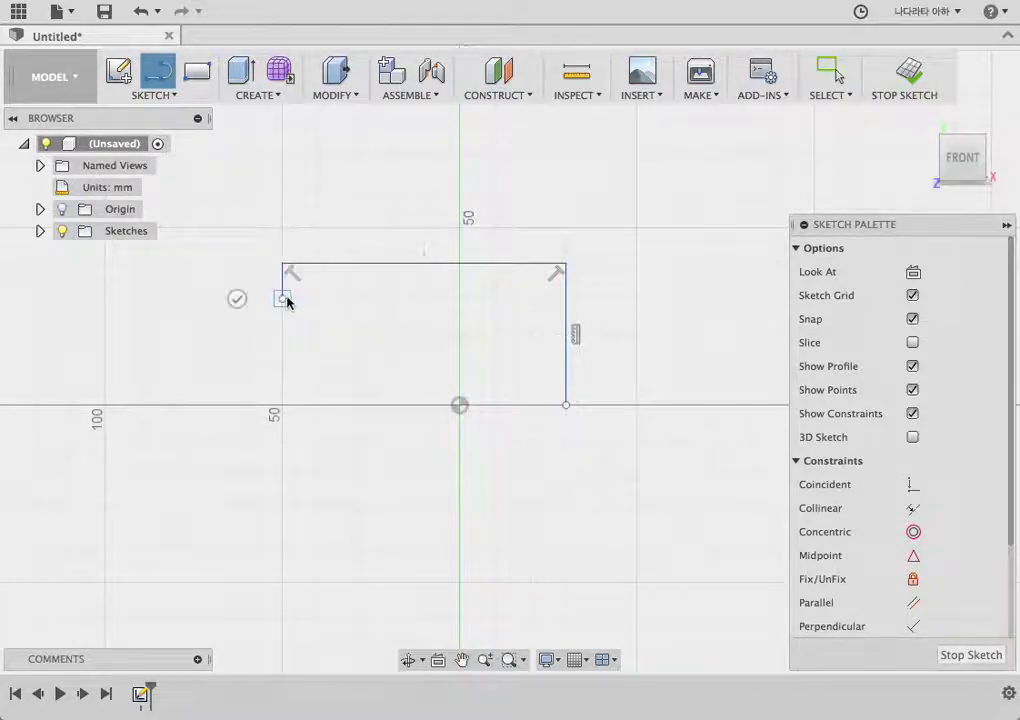
{"action": "left_click", "coordinate": [531, 298]}
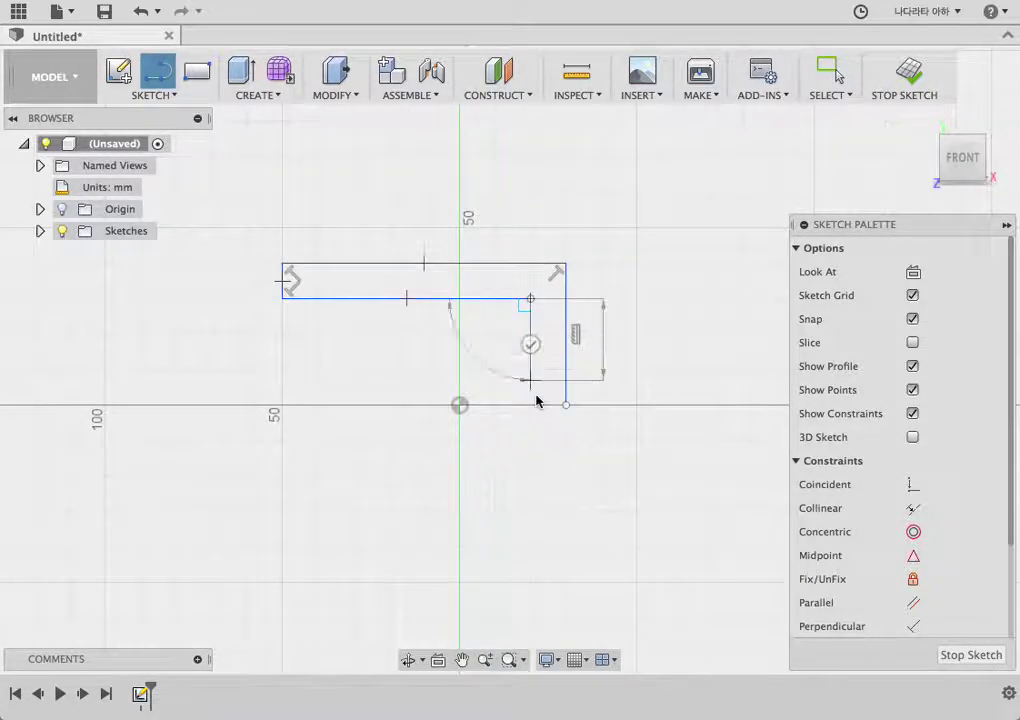
{"action": "left_click", "coordinate": [531, 405]}
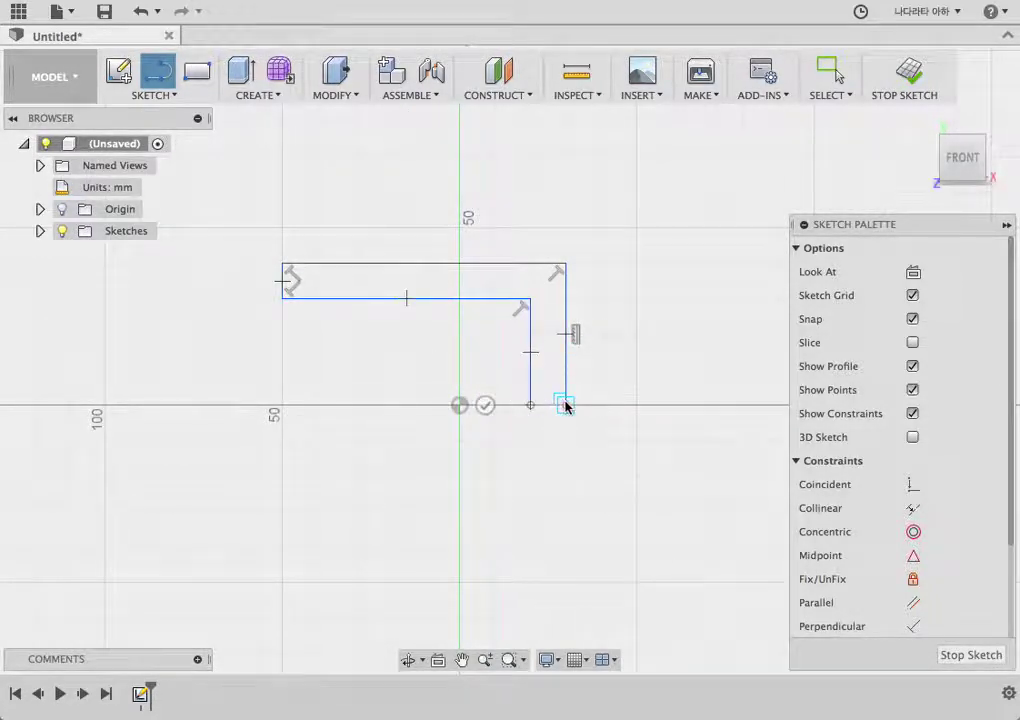
{"action": "left_click", "coordinate": [566, 405]}
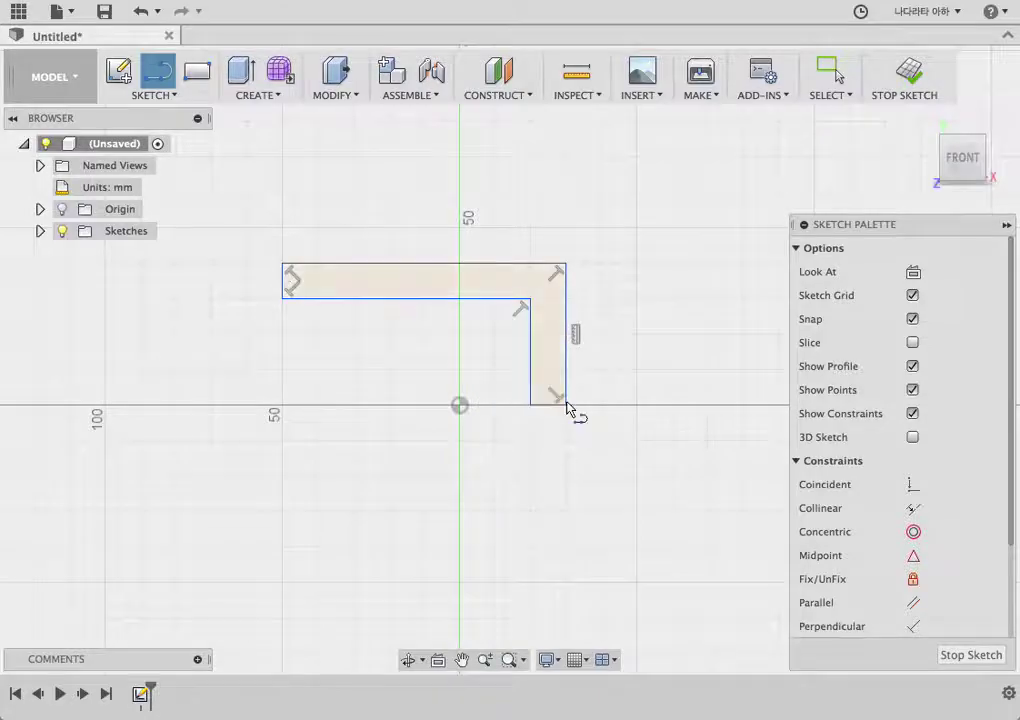
{"action": "left_click", "coordinate": [908, 72]}
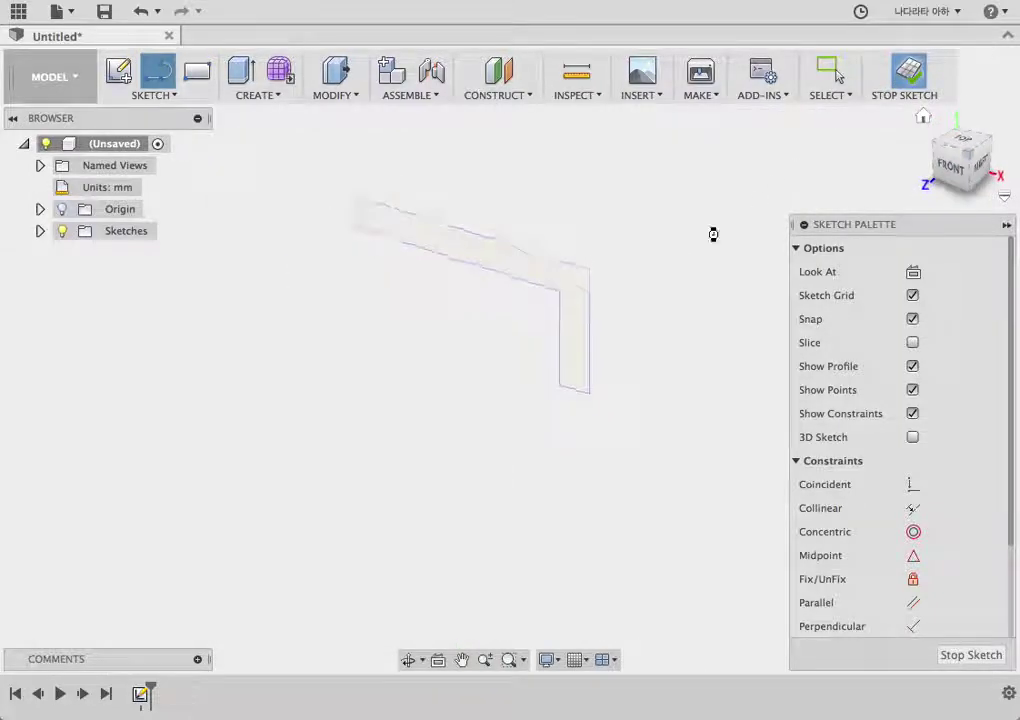
Extrude the L profile symmetrically to 100 mm as a new solid body.
{"action": "left_click", "coordinate": [252, 96]}
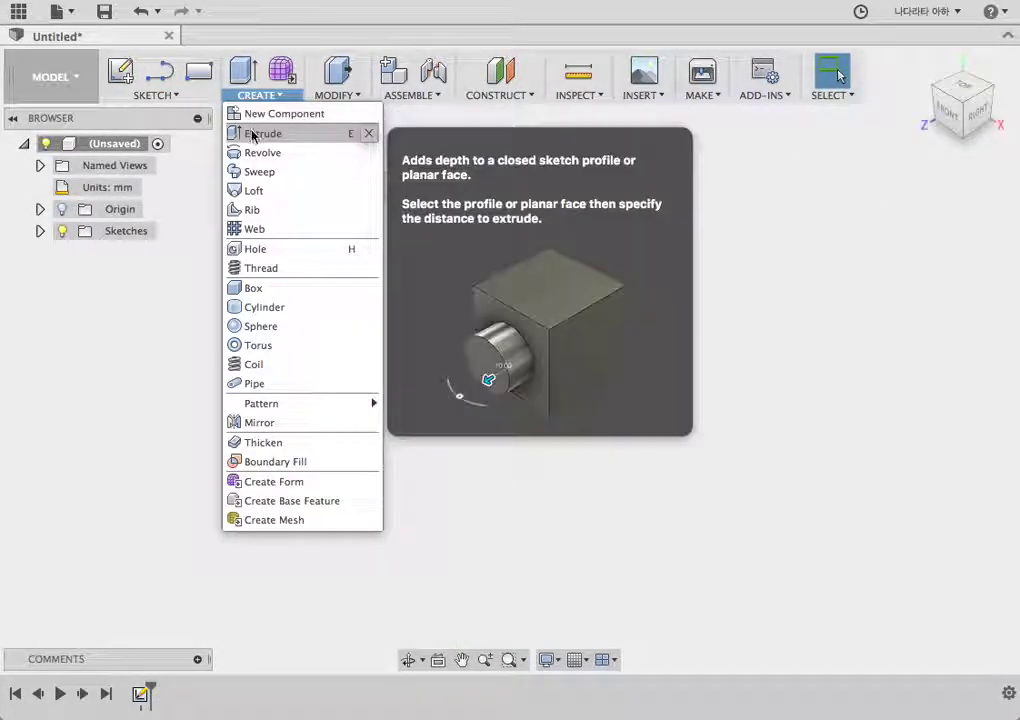
{"action": "left_click", "coordinate": [258, 133]}
{"action": "left_click", "coordinate": [524, 272]}
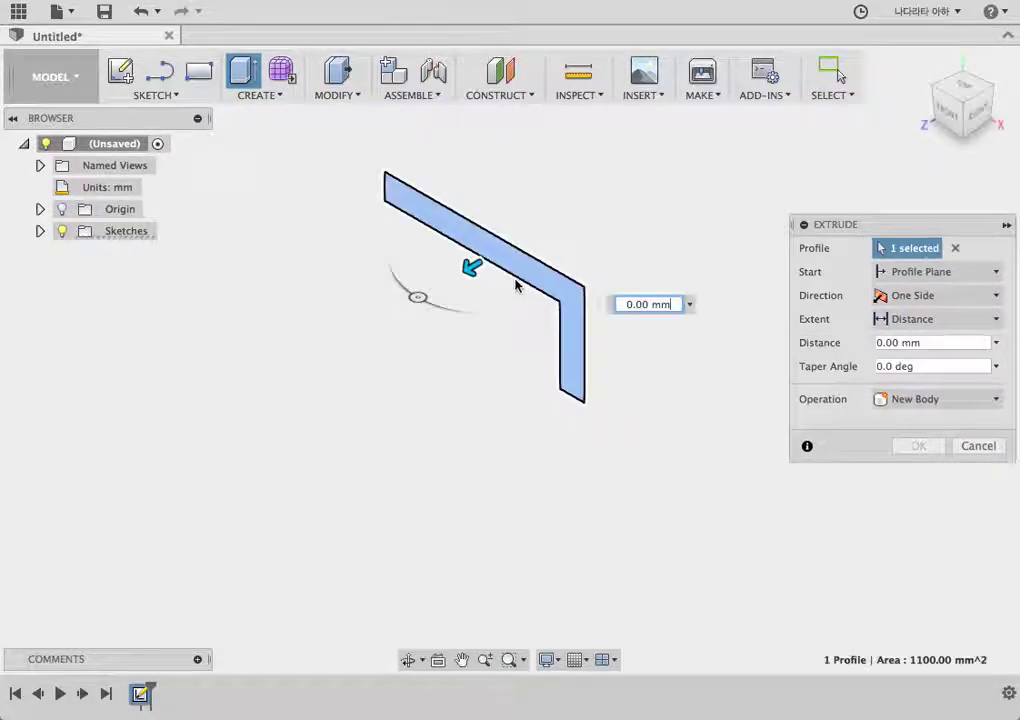
{"action": "left_click", "coordinate": [918, 296]}
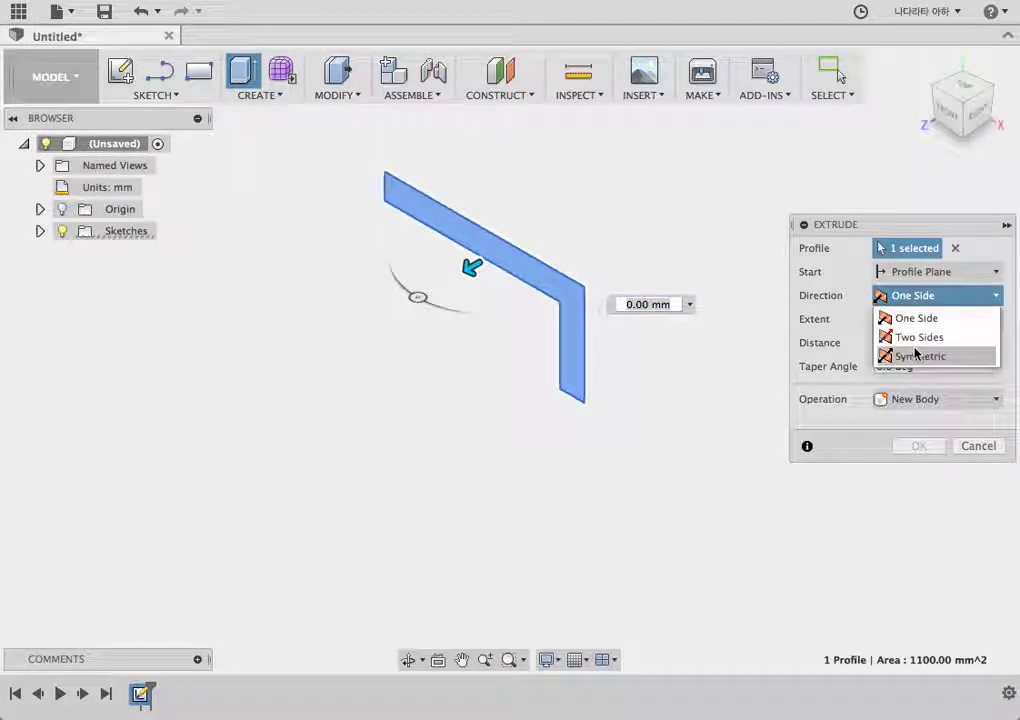
{"action": "left_click", "coordinate": [898, 356]}
{"action": "mouse_move", "coordinate": [470, 263]}
{"action": "left_mouse_down"}
{"action": "mouse_move", "coordinate": [248, 337]}
{"action": "mouse_move", "coordinate": [167, 441]}
{"action": "left_mouse_up"}
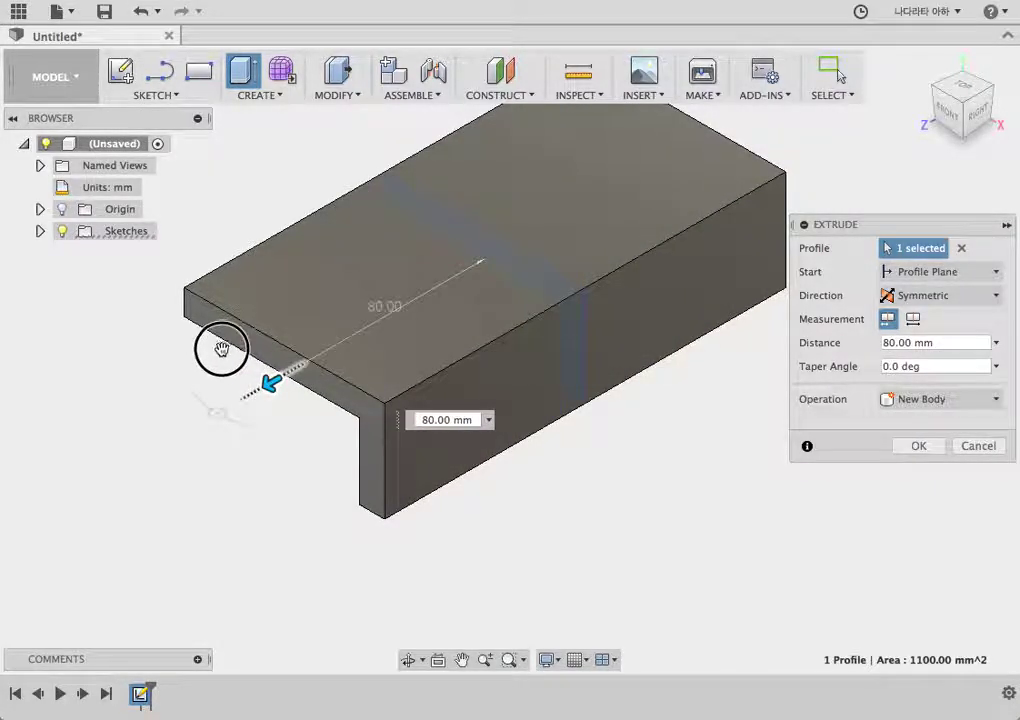
{"action": "left_click", "coordinate": [918, 446]}
{"action": "mouse_move", "coordinate": [760, 505]}
{"action": "middle_mouse_down", "text": "shift"}
{"action": "mouse_move", "coordinate": [865, 428]}
{"action": "mouse_move", "coordinate": [842, 444]}
{"action": "mouse_move", "coordinate": [852, 449]}
{"action": "middle_mouse_up", "text": "shift"}
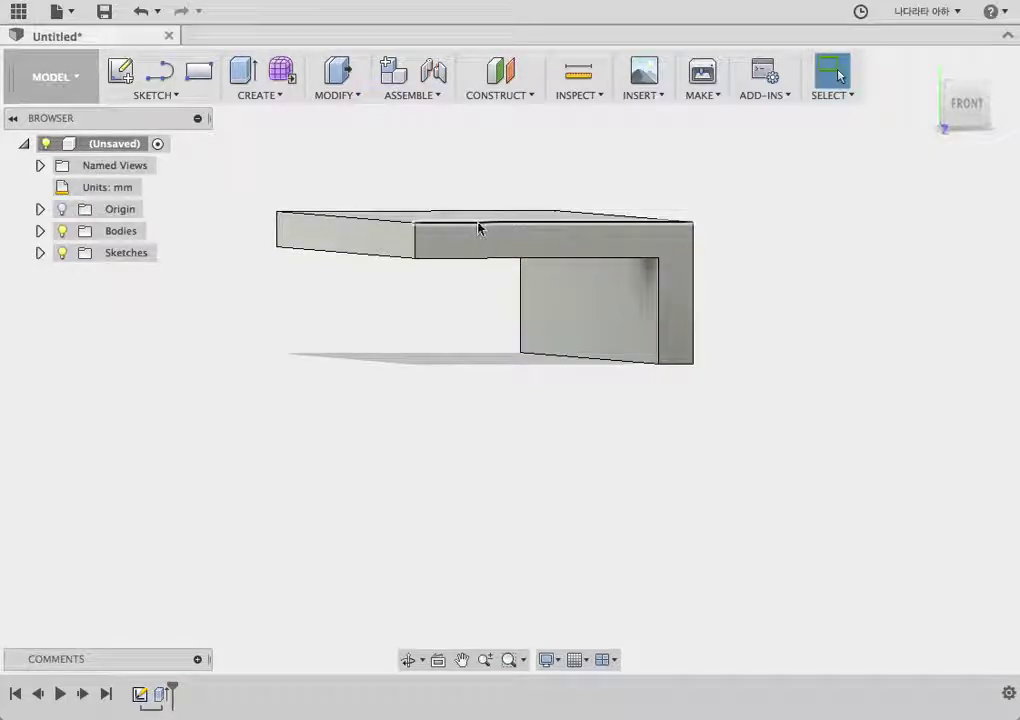
Zoom in and set the view to the ViewCube's FRONT face so the L outline shows flat.
{"action": "scroll", "coordinate": [500, 570], "scroll_direction": "down", "scroll_amount": 1}
{"action": "scroll", "coordinate": [510, 305], "scroll_direction": "up", "scroll_amount": 2}
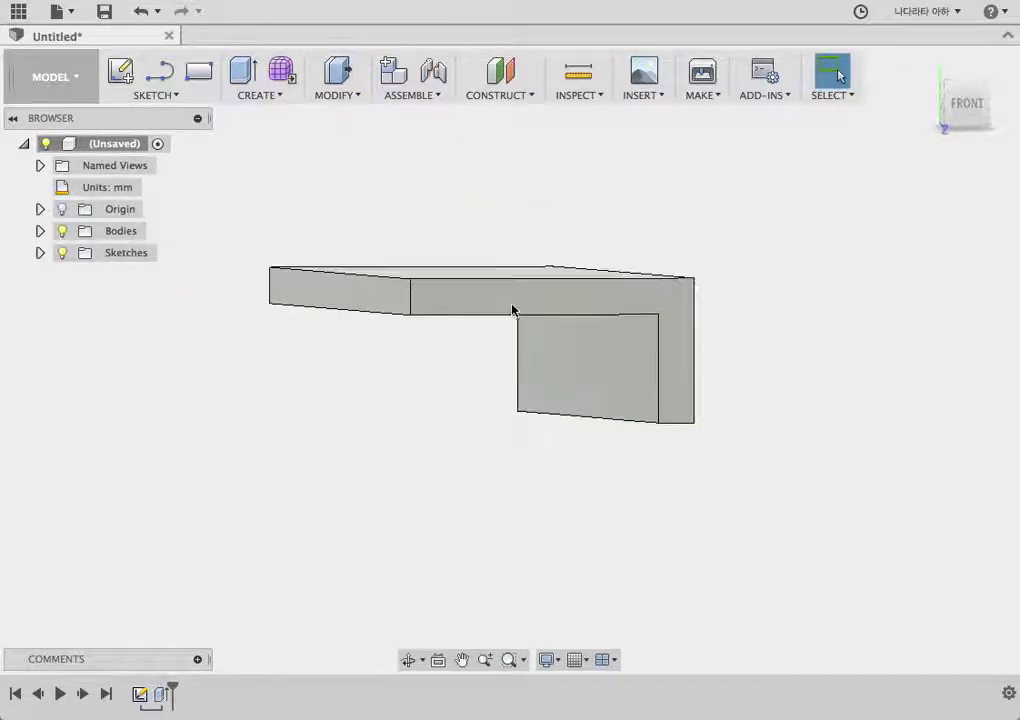
{"action": "scroll", "coordinate": [516, 312], "scroll_direction": "up", "scroll_amount": 2}
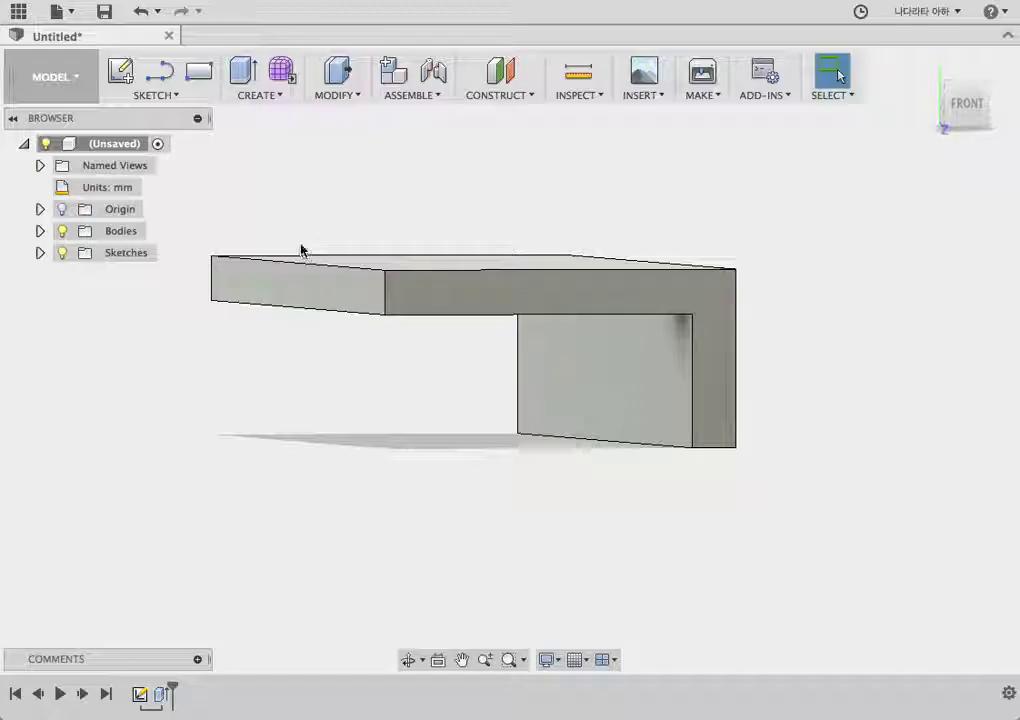
{"action": "left_click", "coordinate": [975, 105]}
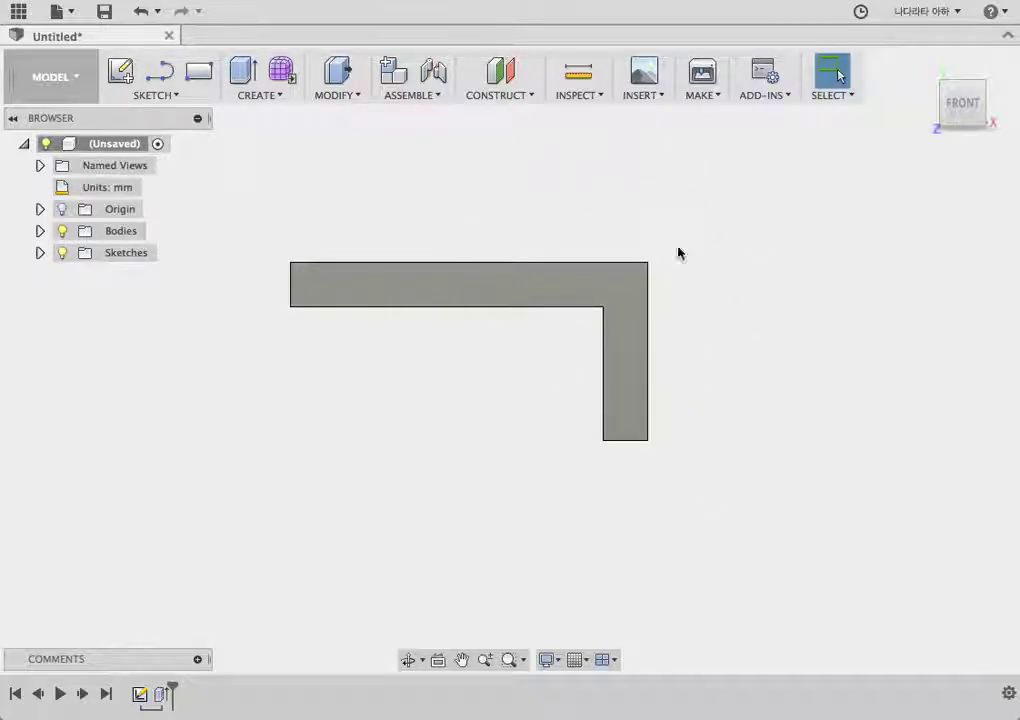
Sketch one diagonal line on the front plane spanning the bracket's inner corner between both legs.
{"action": "left_click", "coordinate": [156, 95]}
{"action": "left_click", "coordinate": [152, 109]}
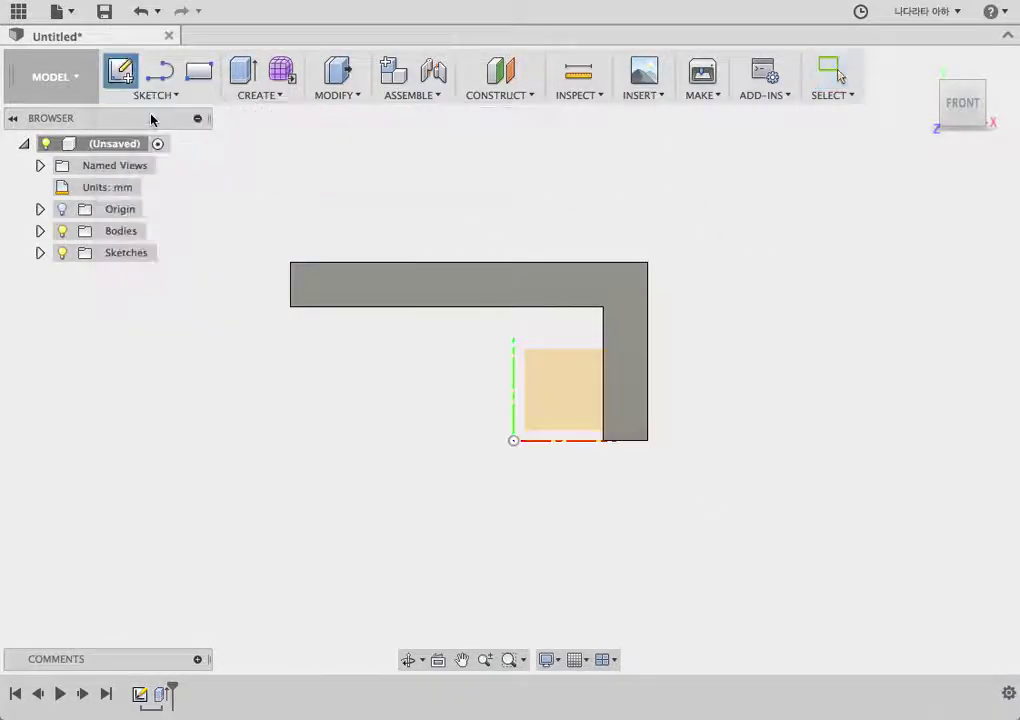
{"action": "left_click", "coordinate": [561, 393]}
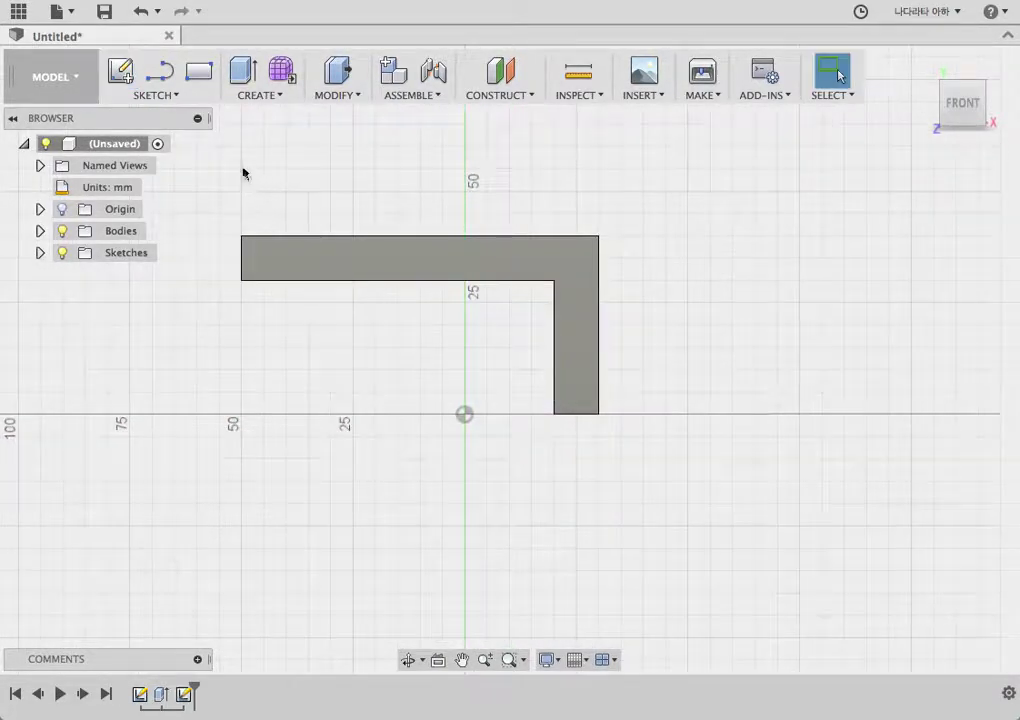
{"action": "left_click", "coordinate": [157, 95]}
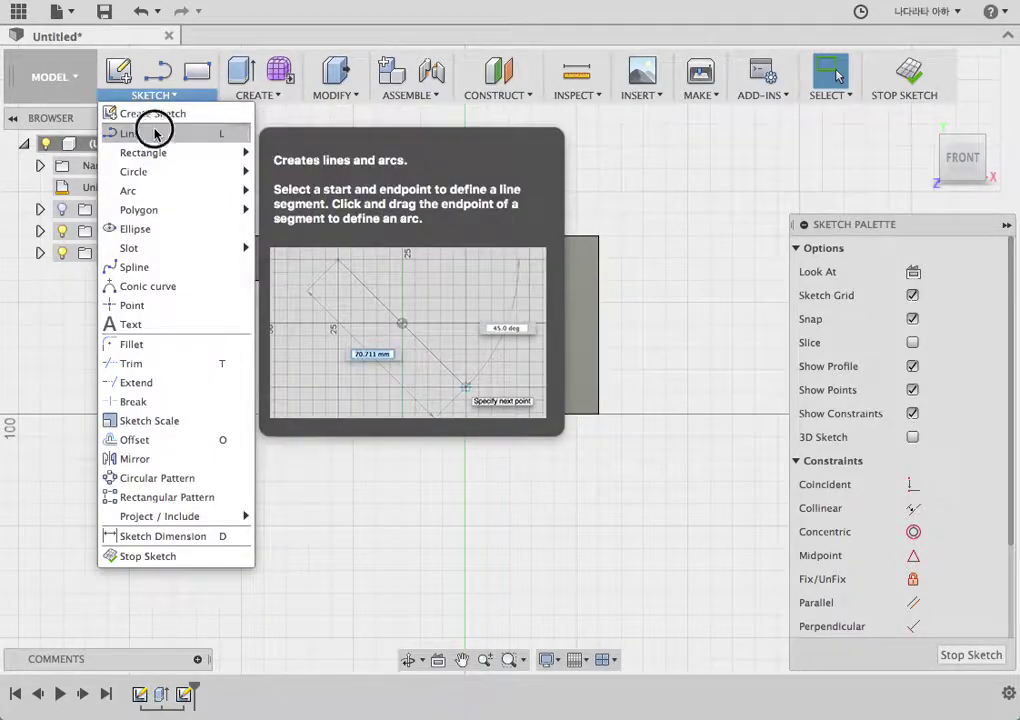
{"action": "left_click", "coordinate": [154, 133]}
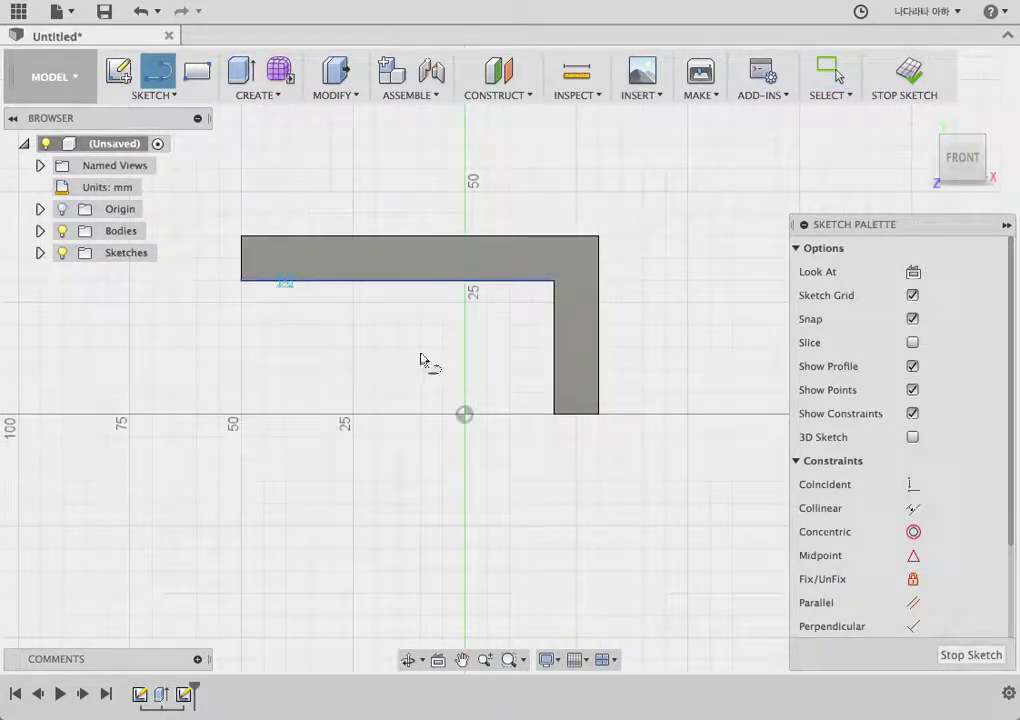
{"action": "left_click", "coordinate": [554, 392]}
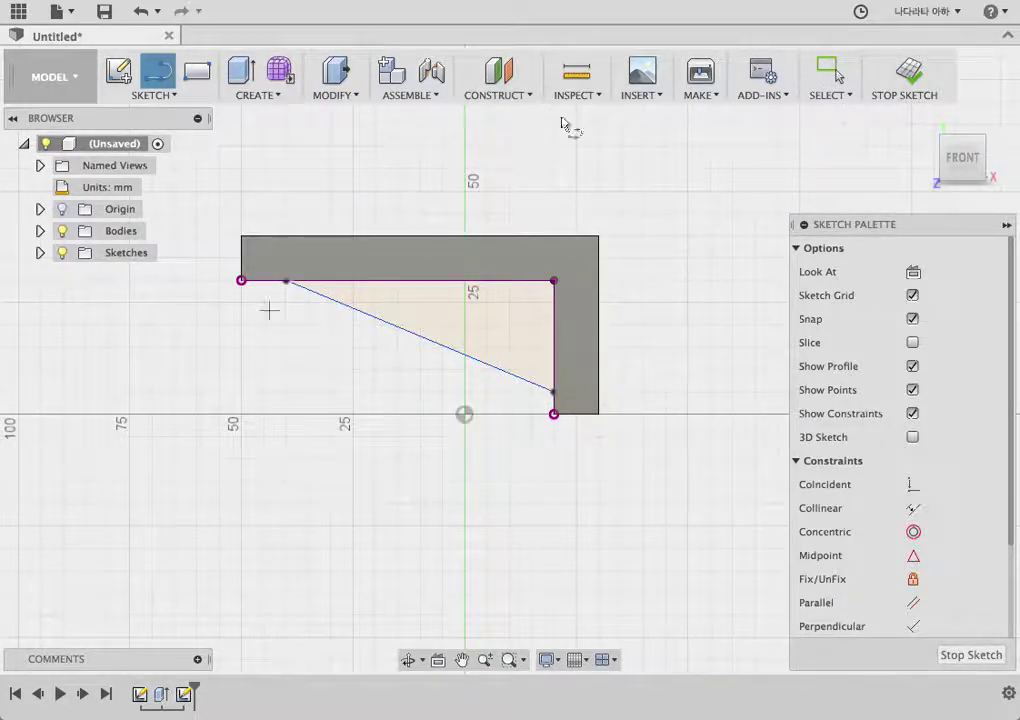
{"action": "left_click", "coordinate": [906, 70]}
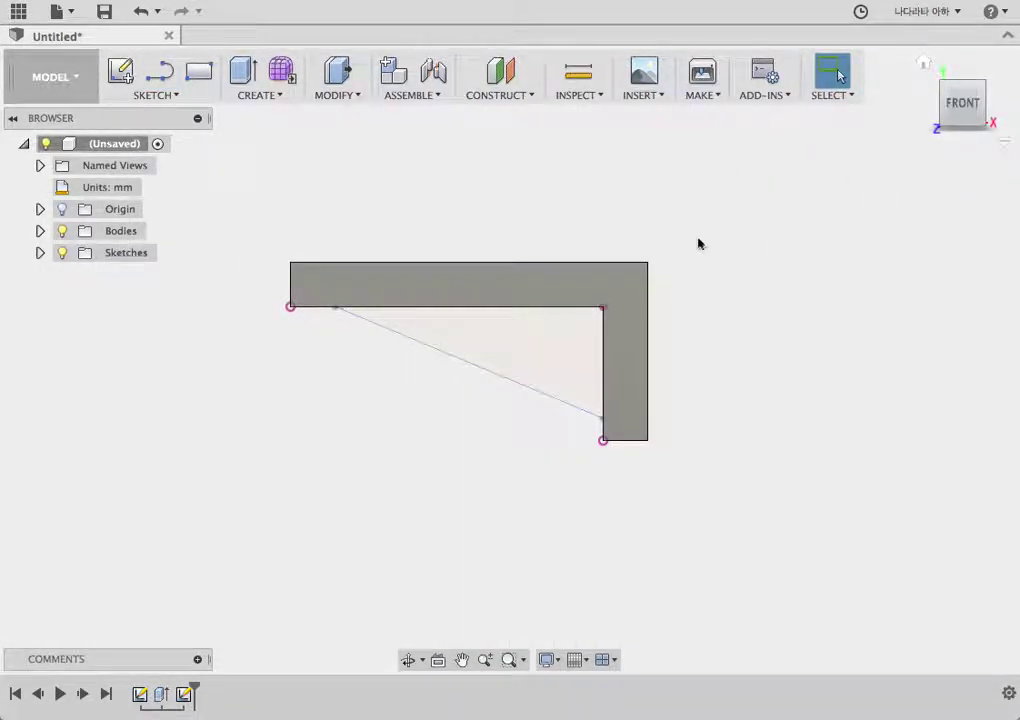
Orbit around the bracket to check the diagonal sketch line inside the corner.
{"action": "mouse_move", "coordinate": [665, 237]}
{"action": "middle_mouse_down", "text": "shift"}
{"action": "mouse_move", "coordinate": [653, 225]}
{"action": "mouse_move", "coordinate": [676, 239]}
{"action": "mouse_move", "coordinate": [549, 345]}
{"action": "middle_mouse_up", "text": "shift"}
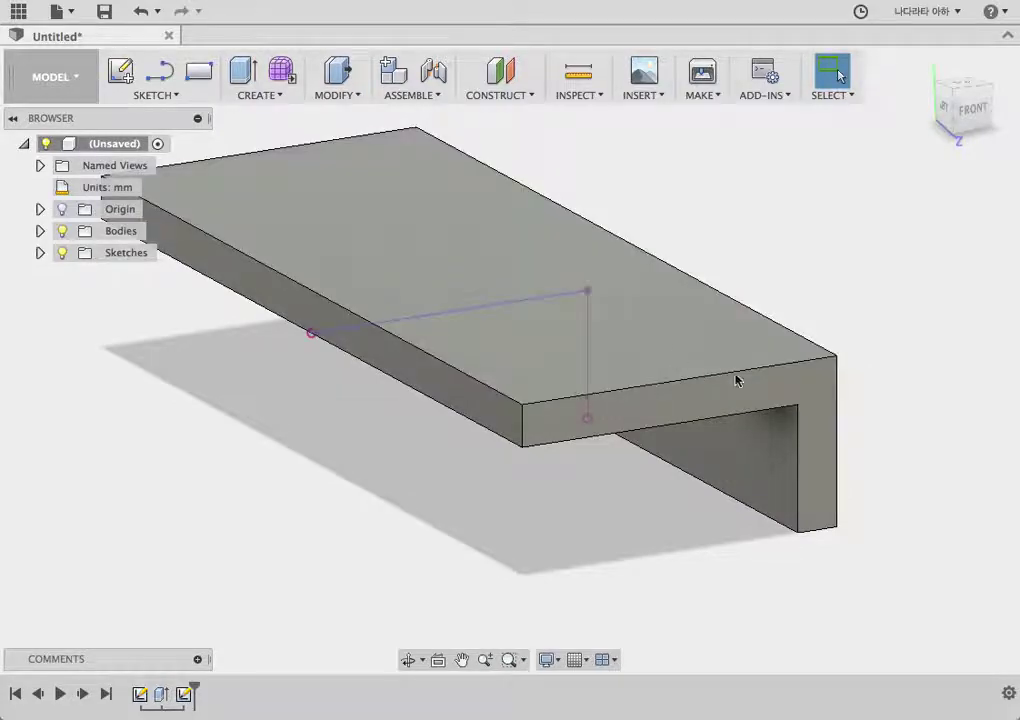
{"action": "left_click", "coordinate": [968, 108]}
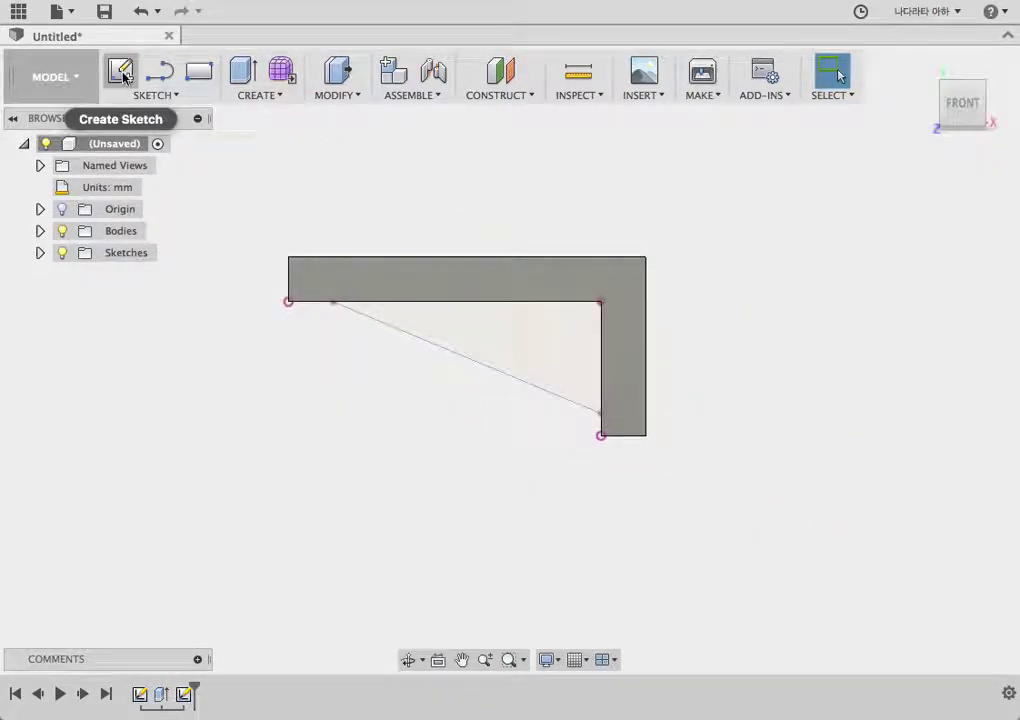
{"action": "mouse_move", "coordinate": [523, 373]}
{"action": "middle_mouse_down", "text": "shift"}
{"action": "mouse_move", "coordinate": [811, 353]}
{"action": "mouse_move", "coordinate": [883, 314]}
{"action": "mouse_move", "coordinate": [792, 371]}
{"action": "mouse_move", "coordinate": [792, 335]}
{"action": "middle_mouse_up", "text": "shift"}
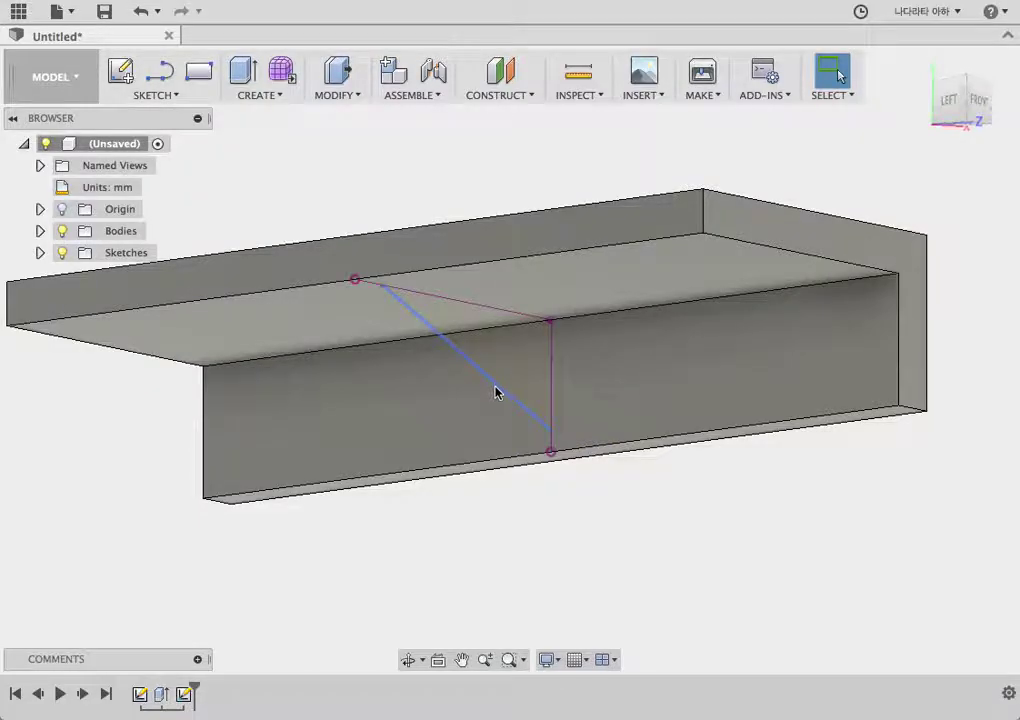
{"action": "mouse_move", "coordinate": [697, 485]}
{"action": "middle_mouse_down", "text": "shift"}
{"action": "mouse_move", "coordinate": [626, 496]}
{"action": "mouse_move", "coordinate": [620, 548]}
{"action": "middle_mouse_up", "text": "shift"}
{"action": "left_click", "coordinate": [255, 94]}
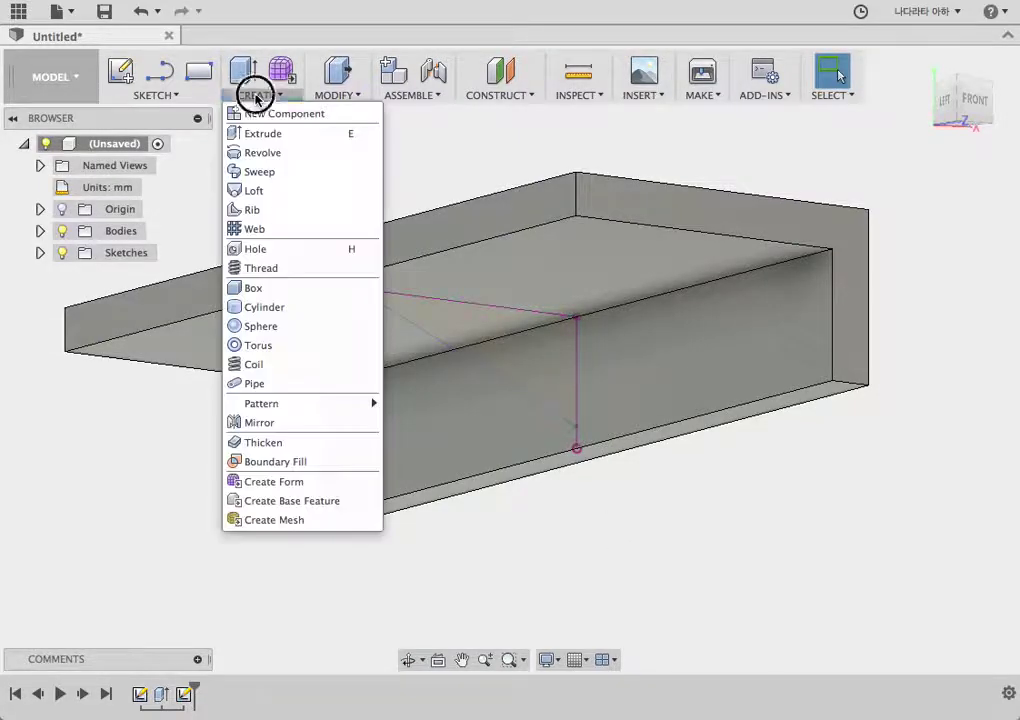
Create a rib on the diagonal line, flipped so it fills the inner corner.
{"action": "left_click", "coordinate": [253, 210]}
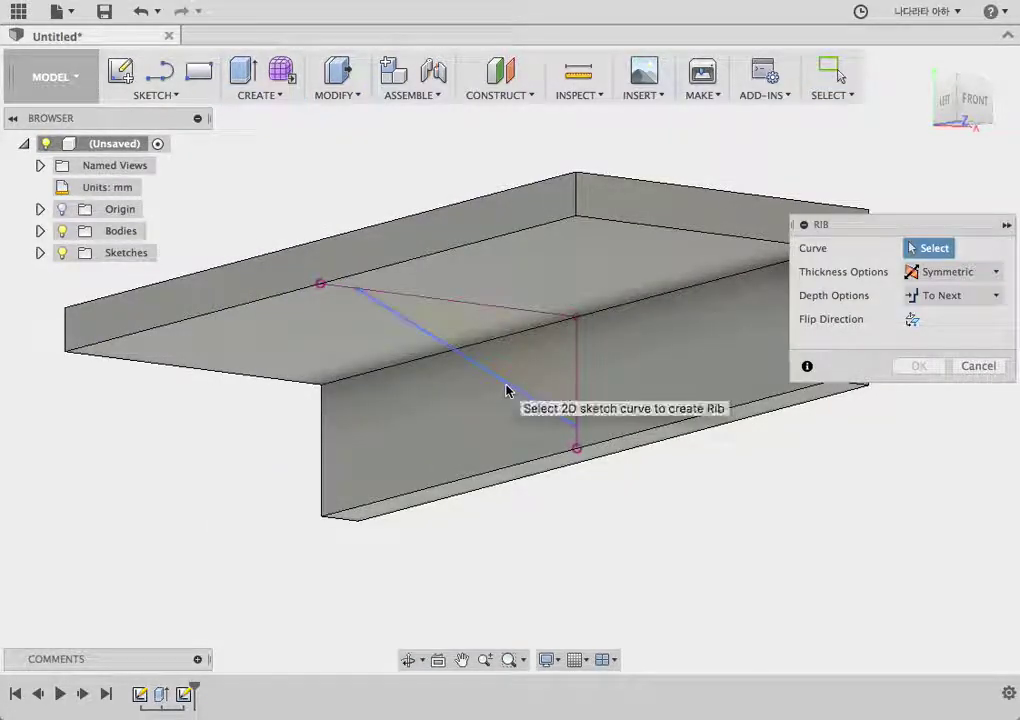
{"action": "left_click", "coordinate": [507, 388]}
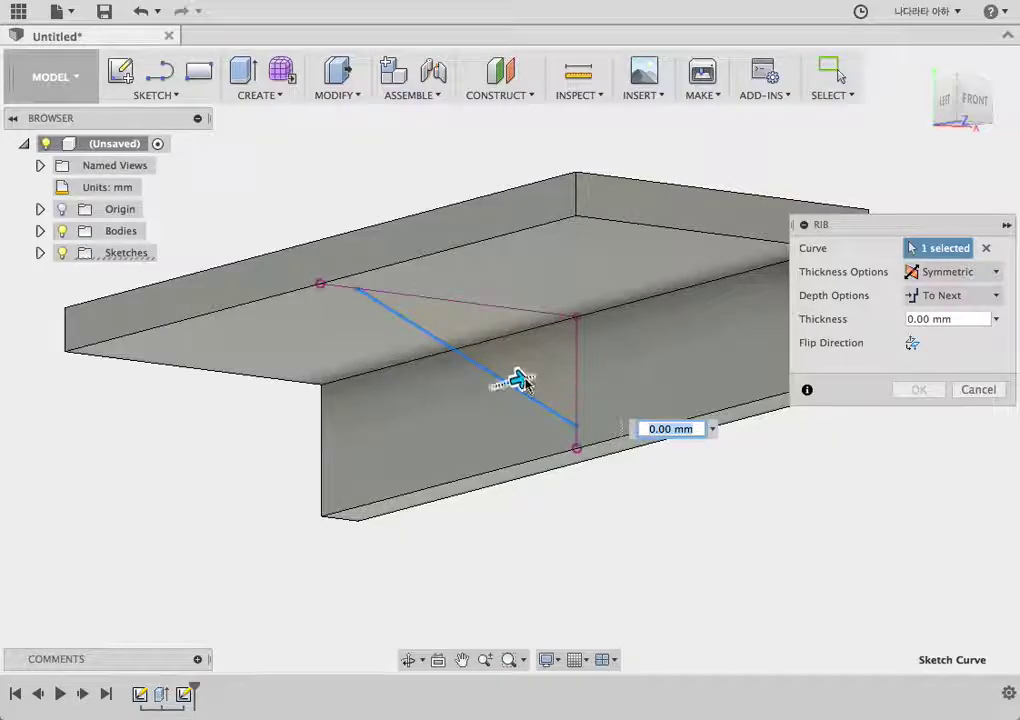
{"action": "left_click", "coordinate": [522, 381]}
{"action": "type", "text": "1"}
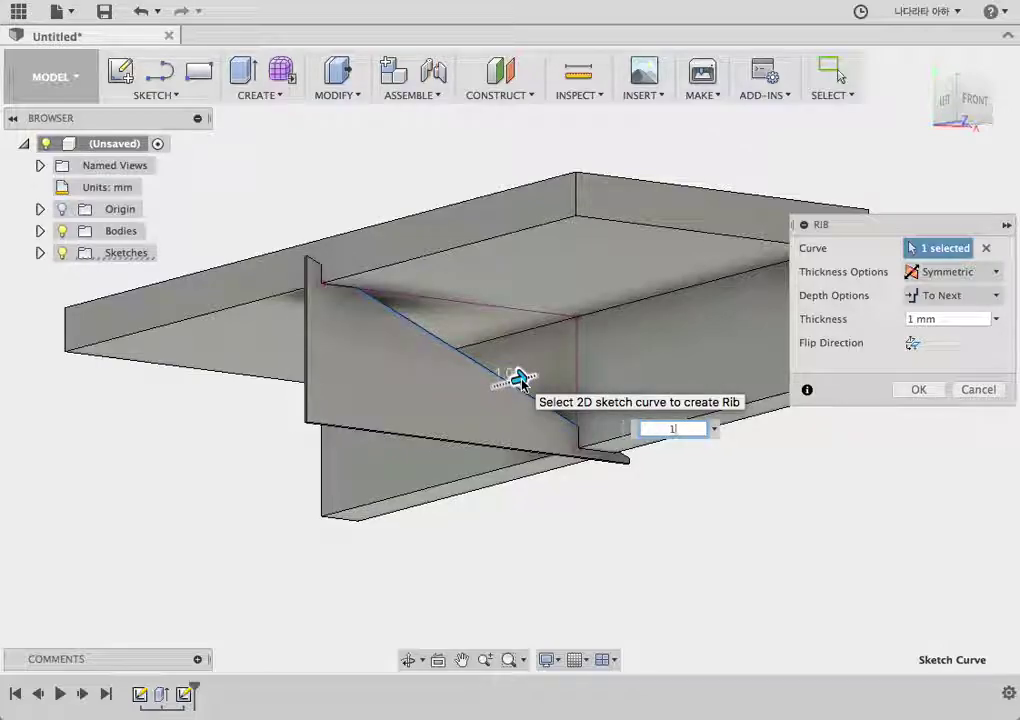
{"action": "left_click", "coordinate": [915, 345]}
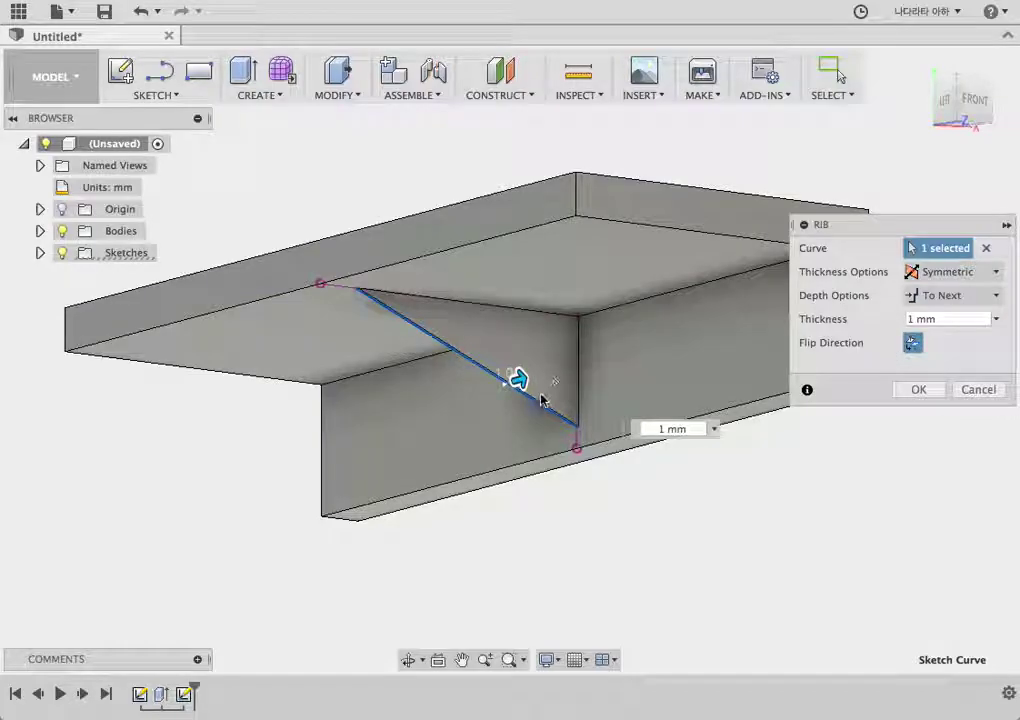
{"action": "left_click", "coordinate": [910, 344]}
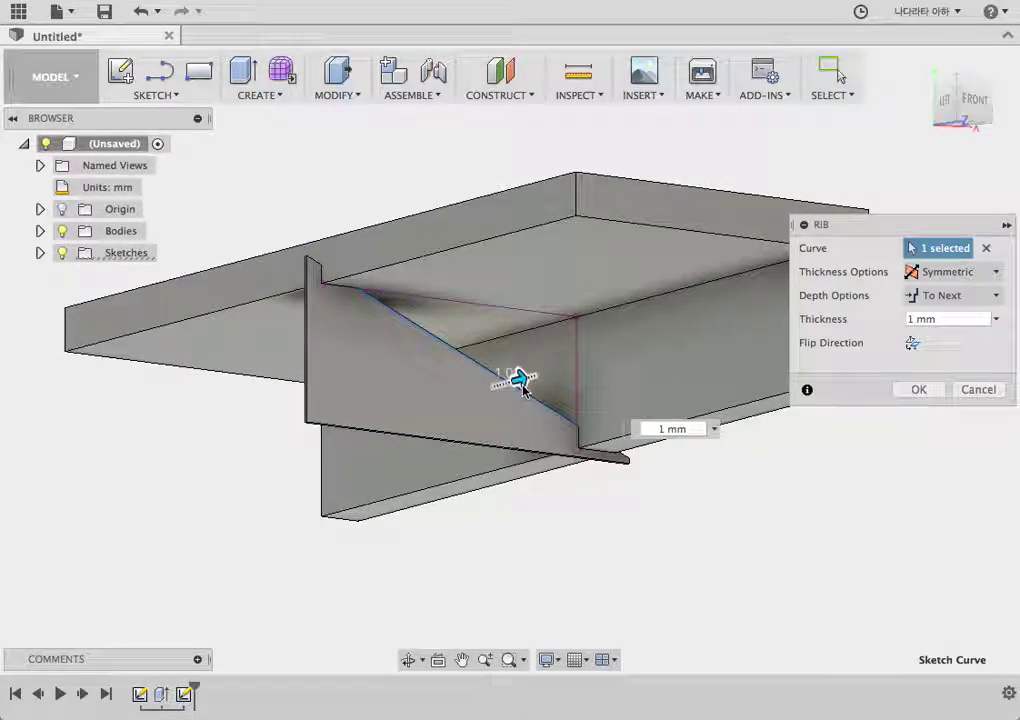
{"action": "left_click_drag", "start_coordinate": [519, 377], "coordinate": [530, 372]}
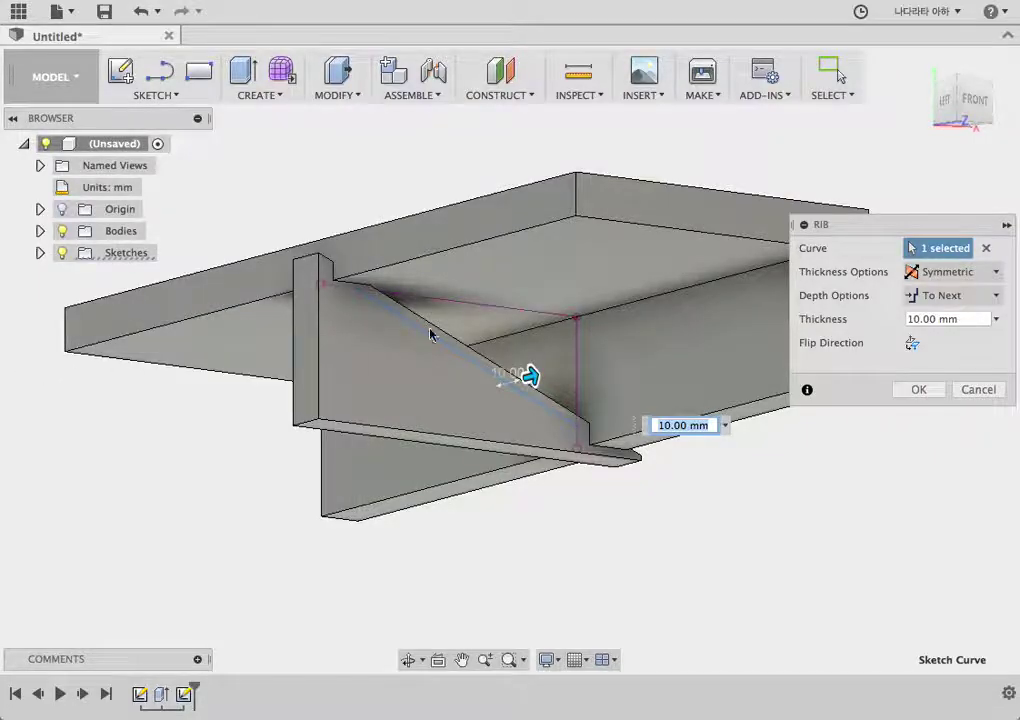
{"action": "left_click", "coordinate": [913, 343]}
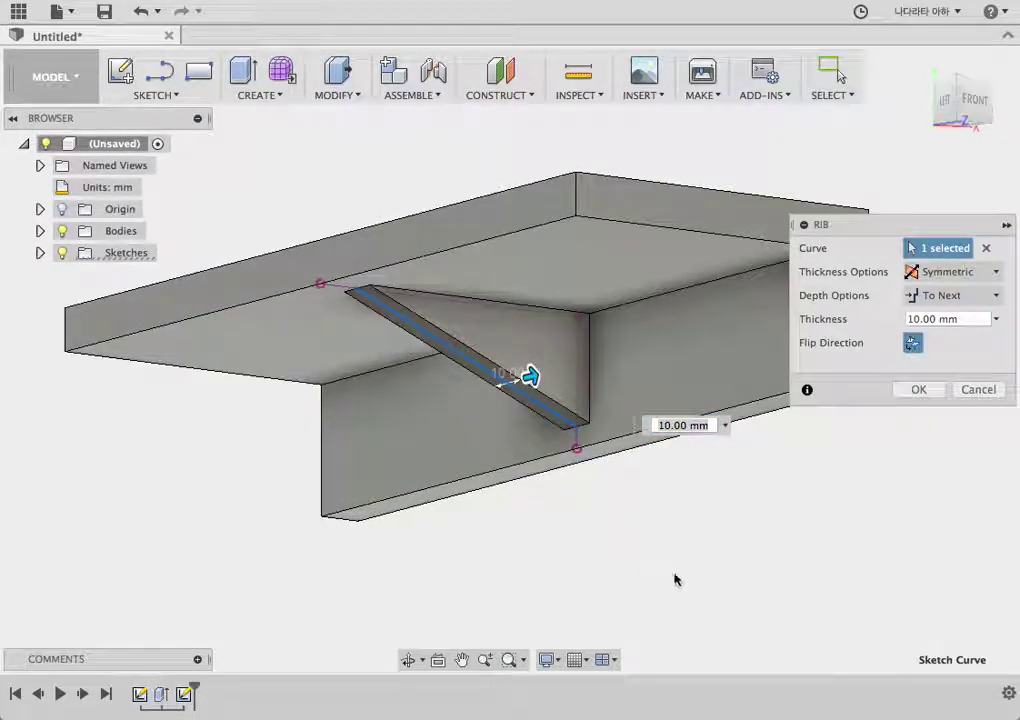
{"action": "mouse_move", "coordinate": [674, 579]}
{"action": "middle_mouse_down", "text": "shift"}
{"action": "mouse_move", "coordinate": [619, 596]}
{"action": "mouse_move", "coordinate": [647, 571]}
{"action": "mouse_move", "coordinate": [676, 569]}
{"action": "mouse_move", "coordinate": [733, 510]}
{"action": "mouse_move", "coordinate": [758, 576]}
{"action": "mouse_move", "coordinate": [658, 599]}
{"action": "mouse_move", "coordinate": [790, 410]}
{"action": "mouse_move", "coordinate": [692, 537]}
{"action": "mouse_move", "coordinate": [757, 444]}
{"action": "middle_mouse_up", "text": "shift"}
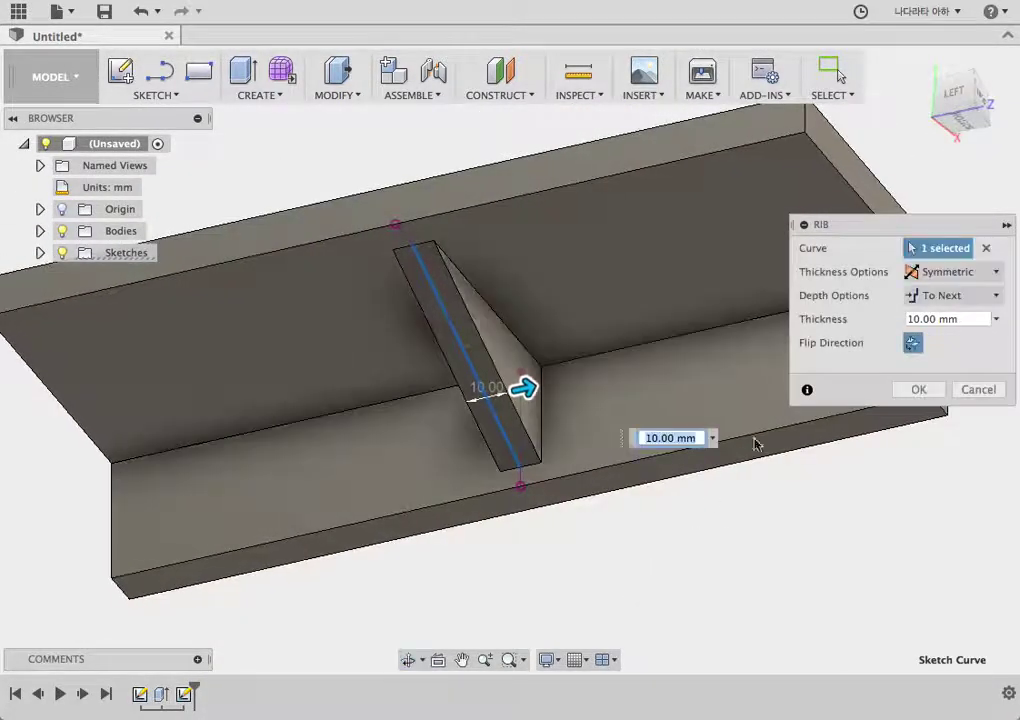
Make the rib thickness symmetric at 10 mm and confirm the rib.
{"action": "left_click", "coordinate": [965, 272]}
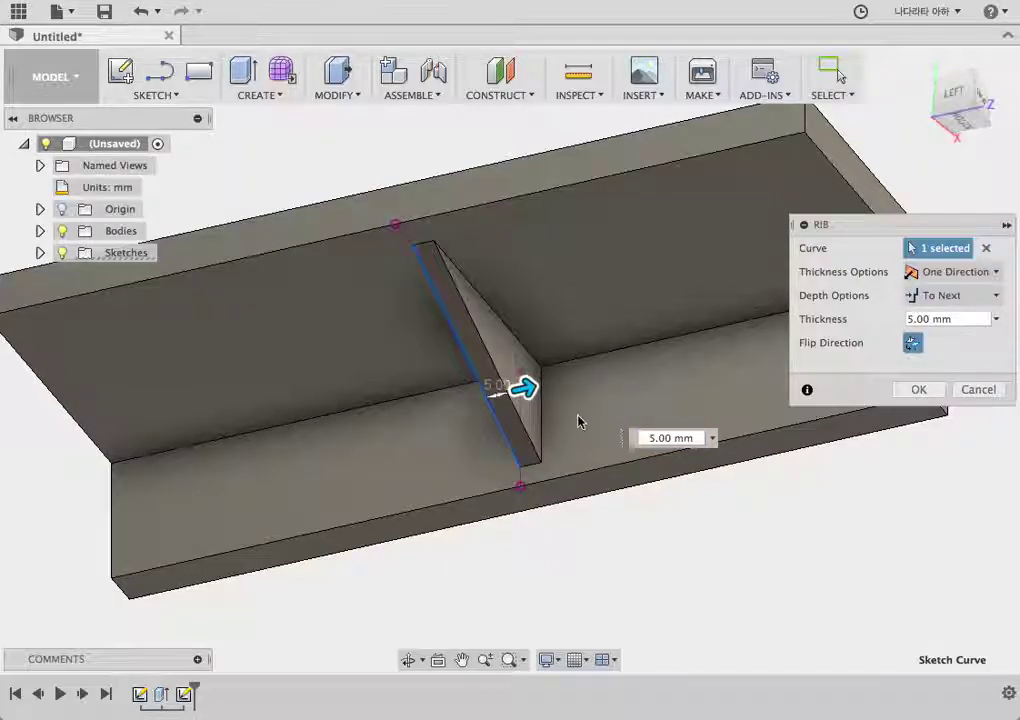
{"action": "left_click", "coordinate": [972, 272]}
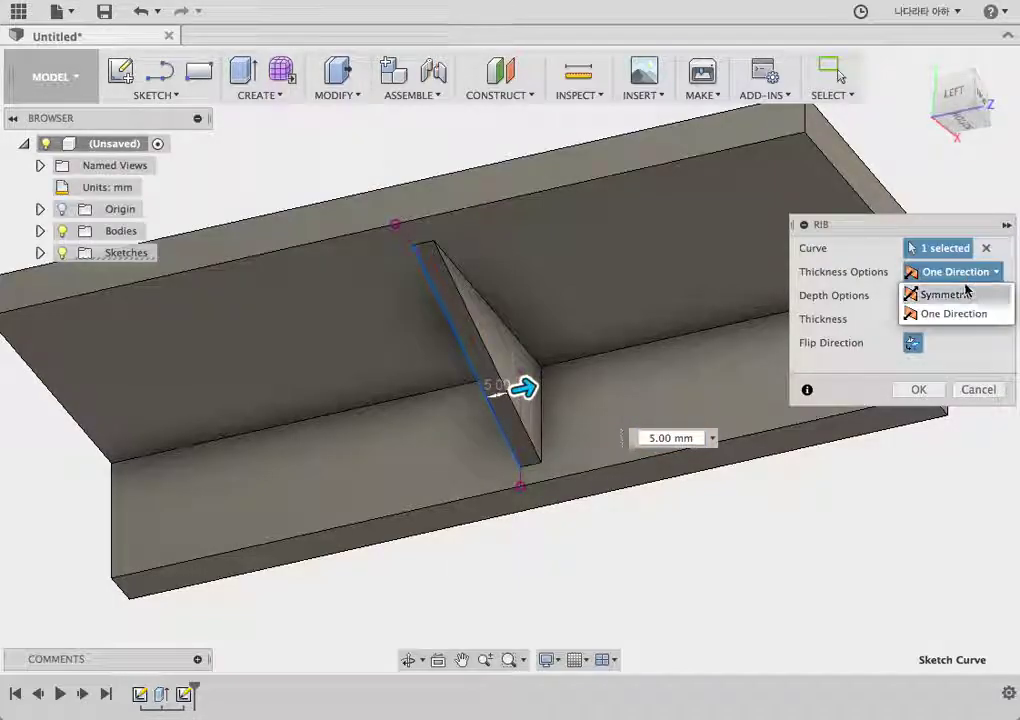
{"action": "left_click", "coordinate": [966, 294]}
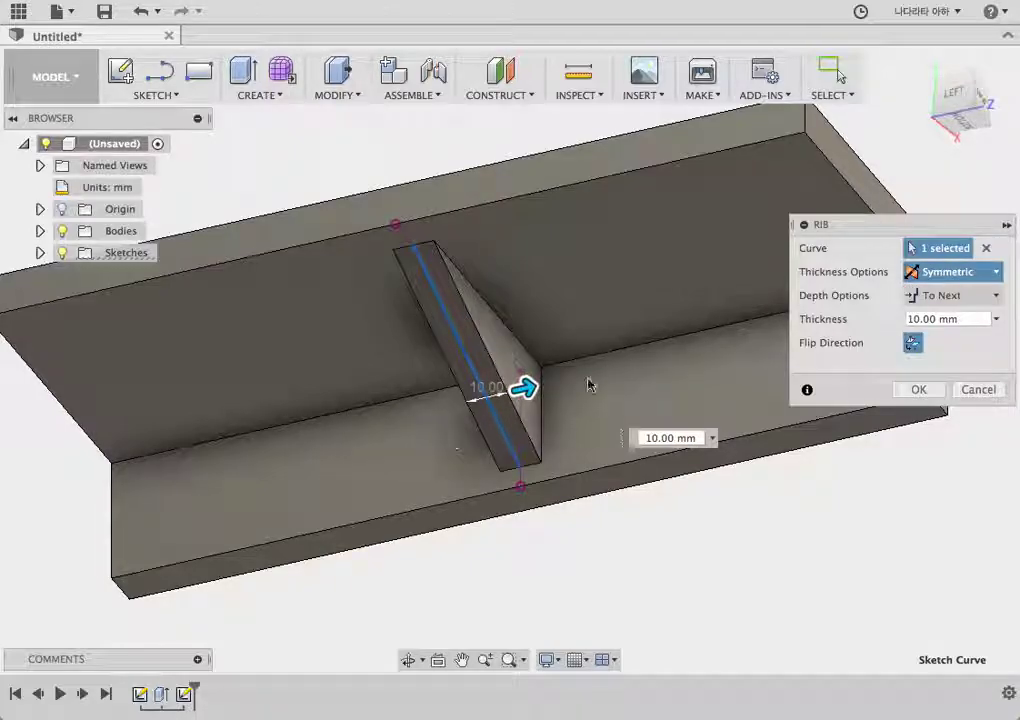
{"action": "left_click", "coordinate": [919, 392]}
{"action": "mouse_move", "coordinate": [831, 497]}
{"action": "middle_mouse_down", "text": "shift"}
{"action": "mouse_move", "coordinate": [770, 535]}
{"action": "mouse_move", "coordinate": [897, 483]}
{"action": "mouse_move", "coordinate": [952, 517]}
{"action": "mouse_move", "coordinate": [861, 560]}
{"action": "mouse_move", "coordinate": [754, 541]}
{"action": "mouse_move", "coordinate": [772, 524]}
{"action": "mouse_move", "coordinate": [768, 536]}
{"action": "middle_mouse_up", "text": "shift"}
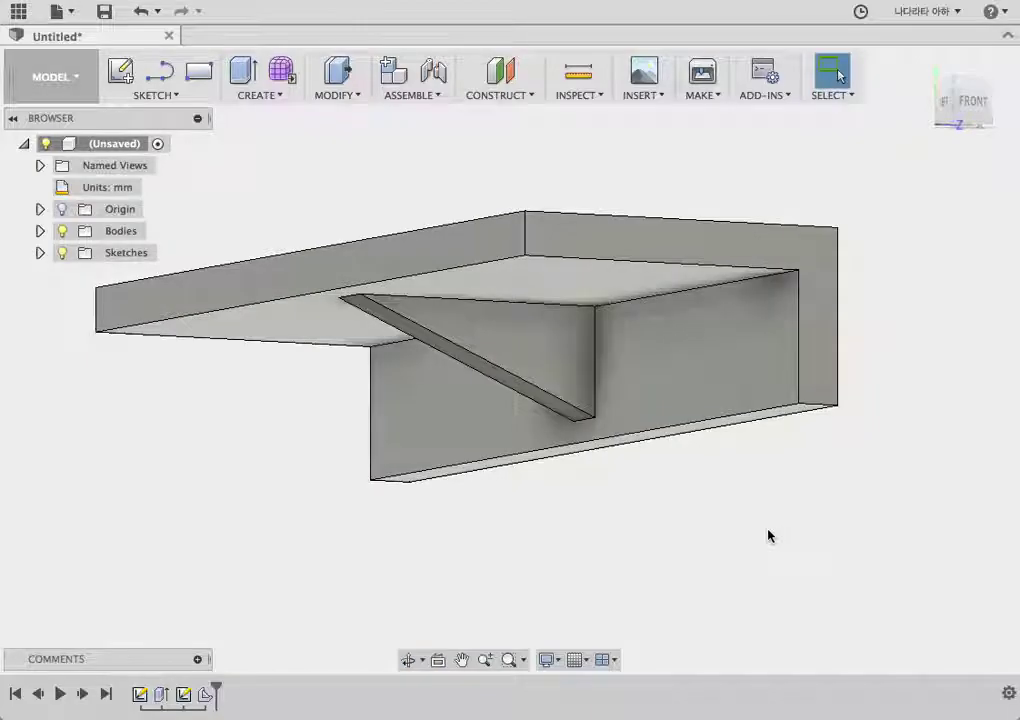
Open the CREATE dropdown of solid-creation features.
{"action": "left_click", "coordinate": [259, 97]}
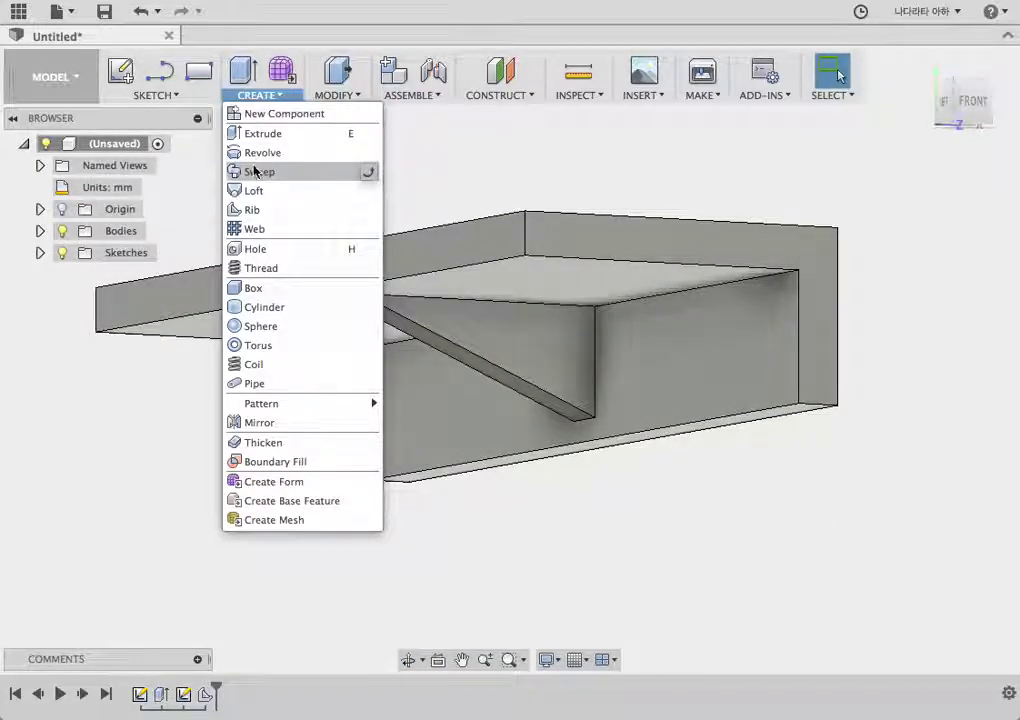